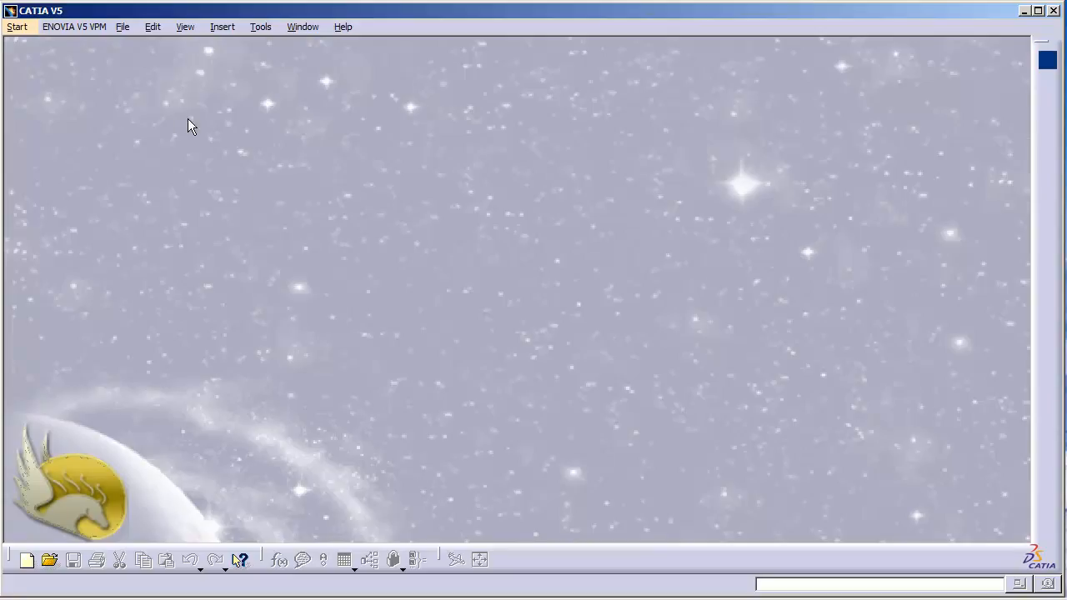
Step: Create a new document of type Part and accept the default part settings
click(123, 27)
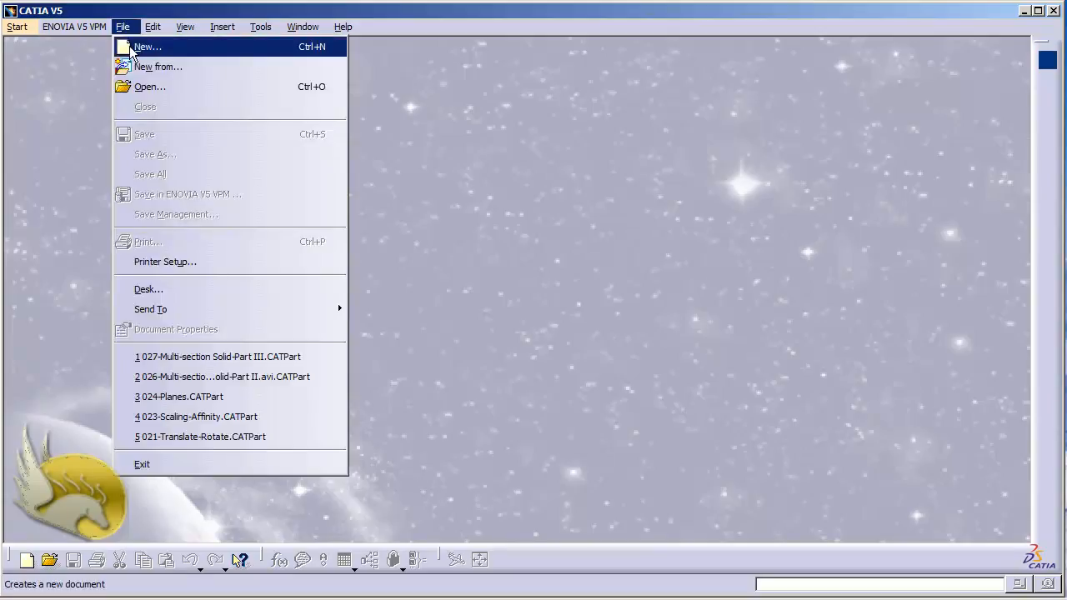
click(138, 43)
text(Part)
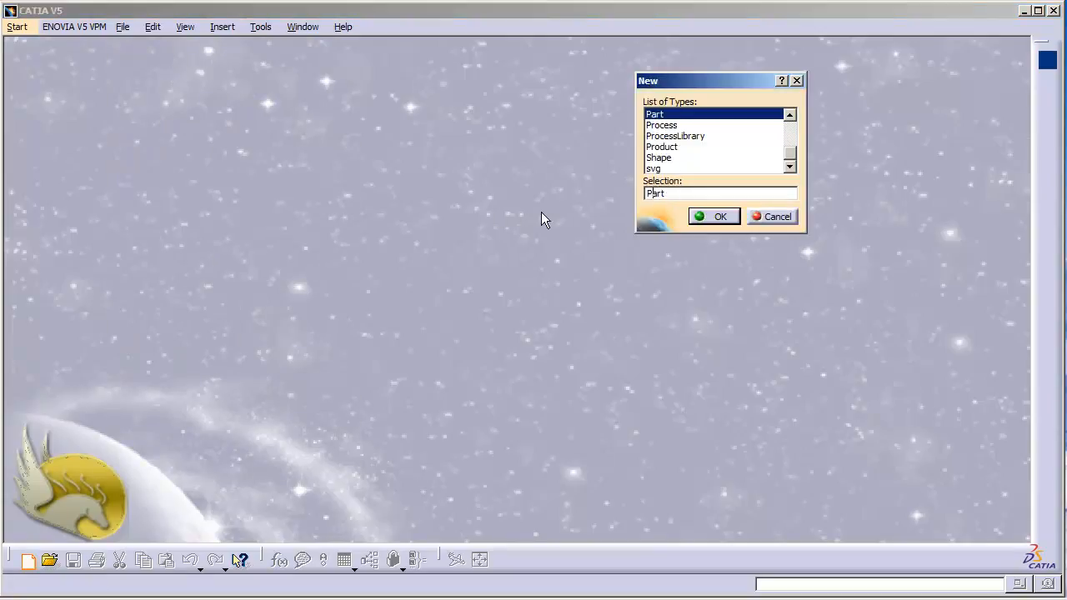
click(714, 217)
click(530, 326)
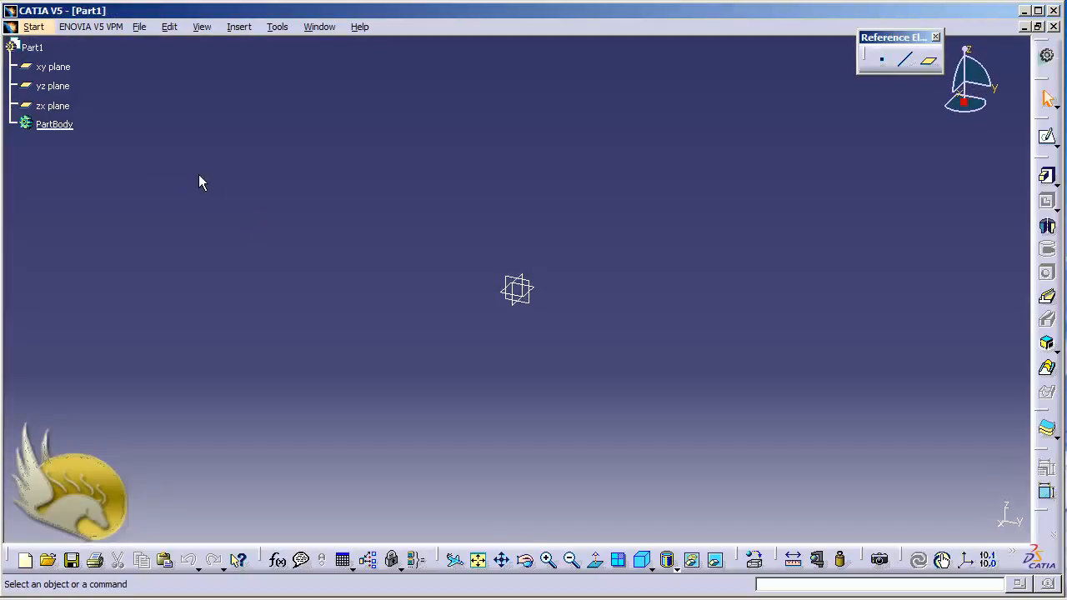
Step: Sketch a rectangle about 120 mm high around the origin on the xy plane
click(57, 66)
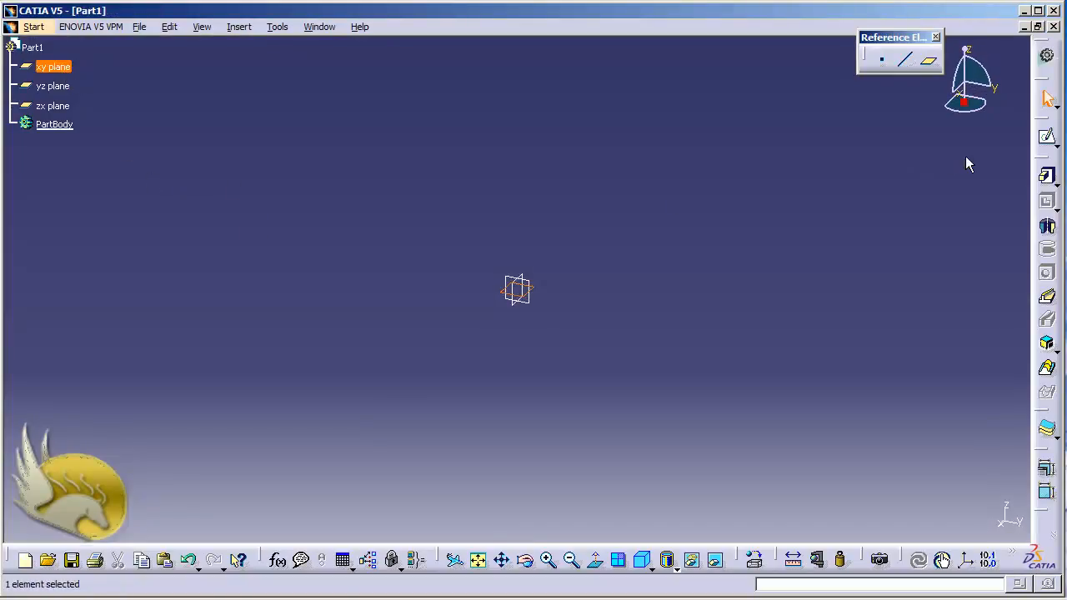
click(1047, 136)
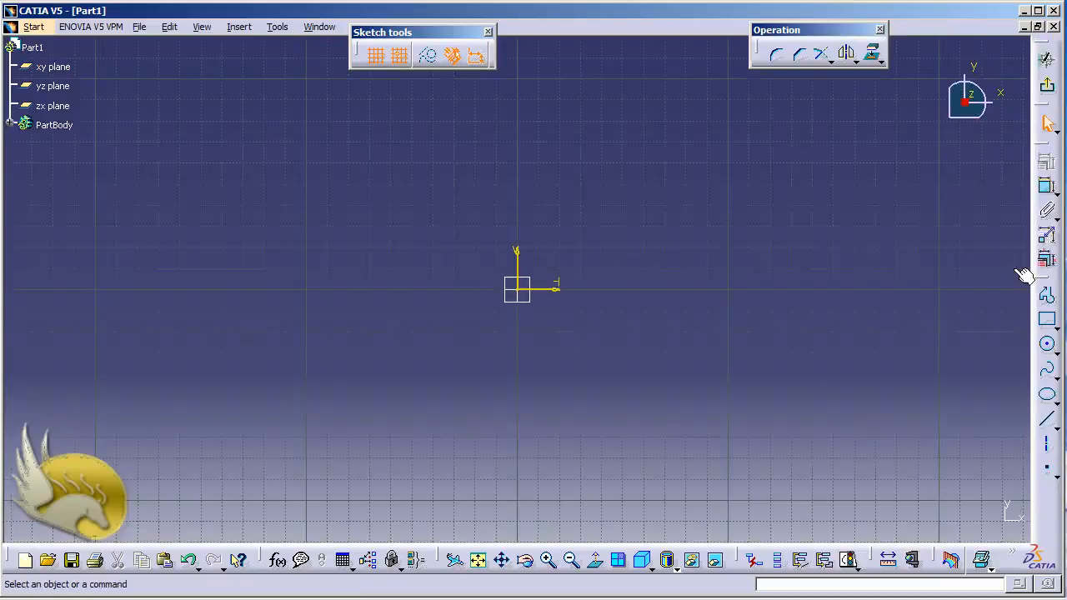
click(1047, 319)
click(319, 169)
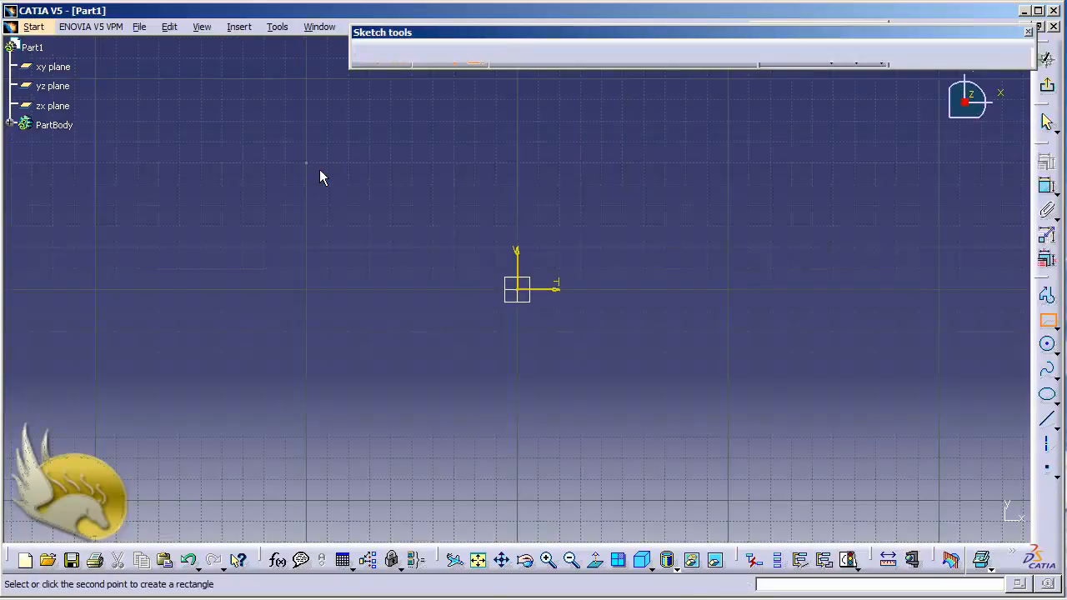
click(791, 416)
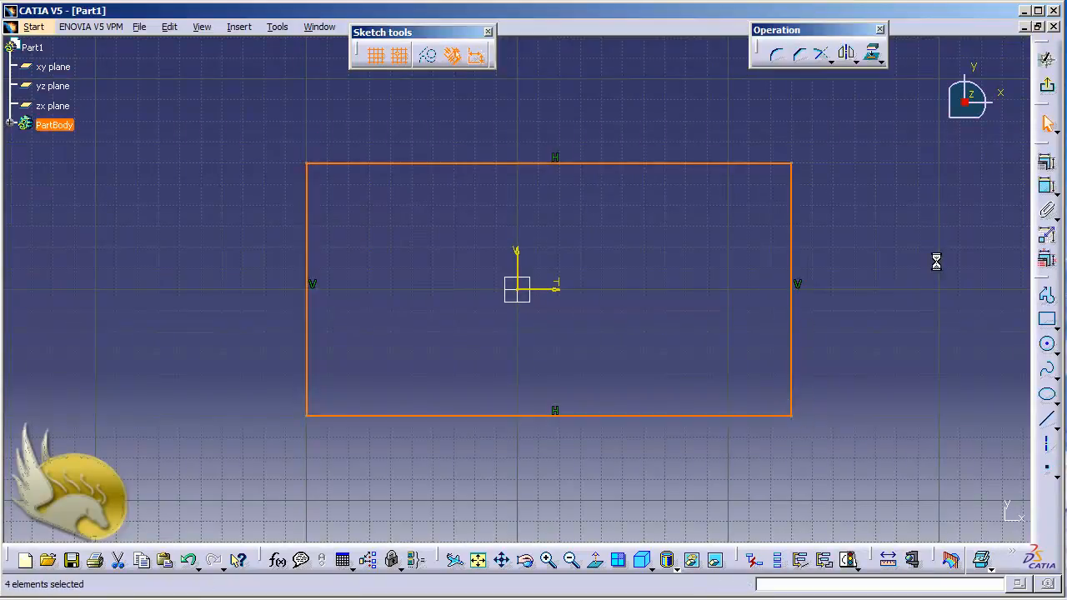
Step: Dimension the rectangle's vertical side and set its length to 150 mm
click(1047, 190)
click(792, 259)
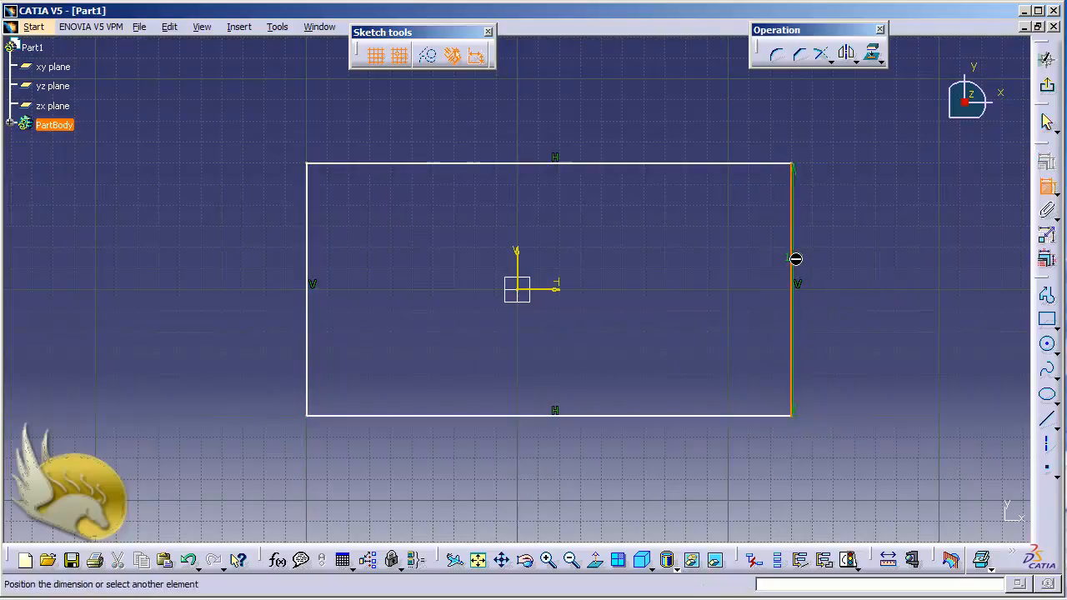
click(834, 272)
double_click(833, 268)
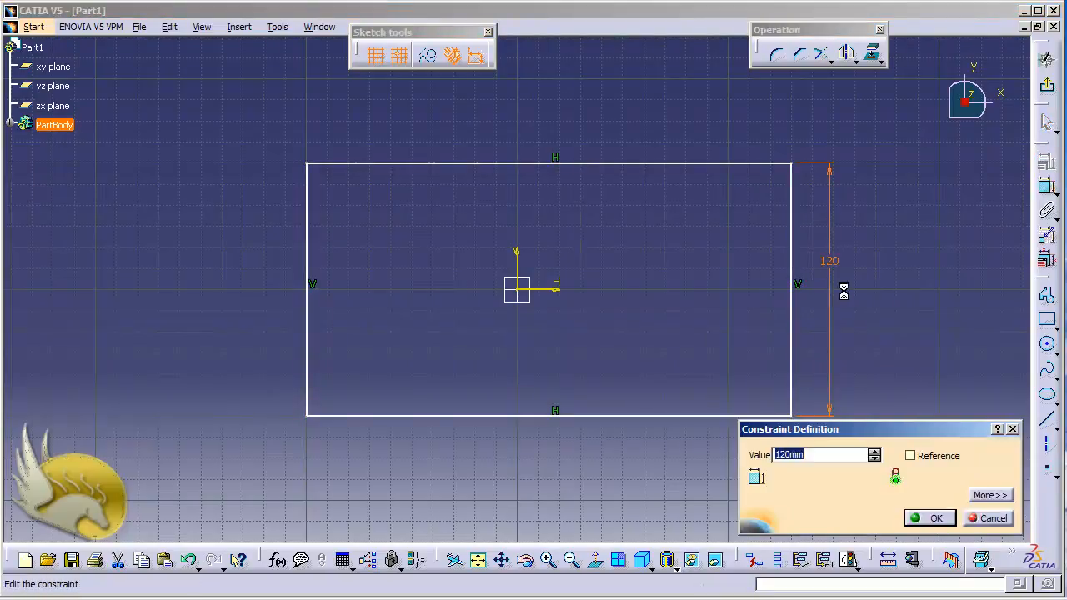
text(150)
key(Return)
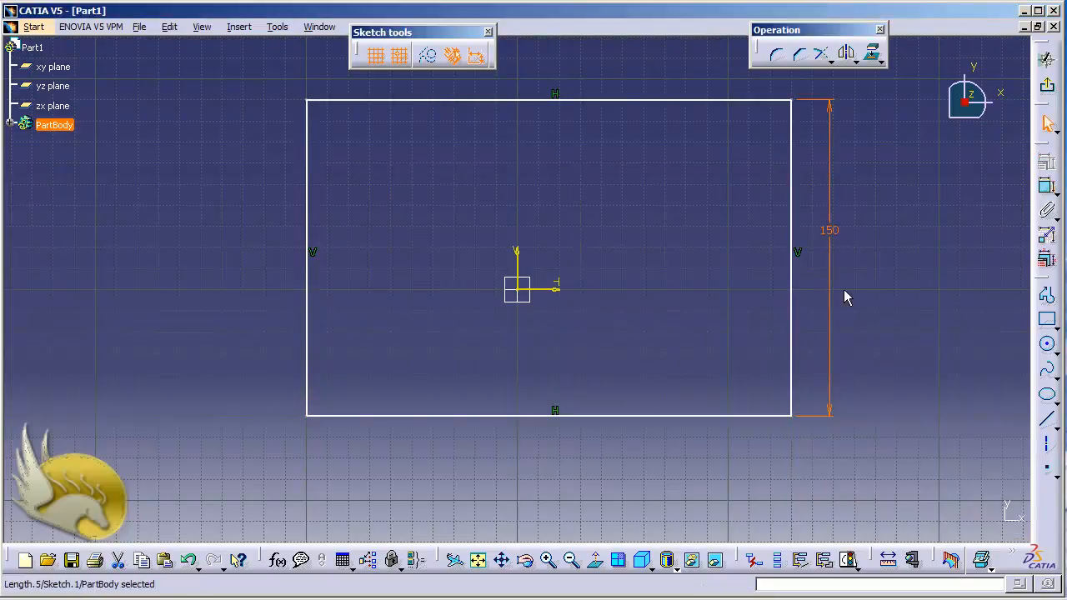
Step: Dimension the rectangle's lower horizontal side and set its length to 300 mm
click(1047, 186)
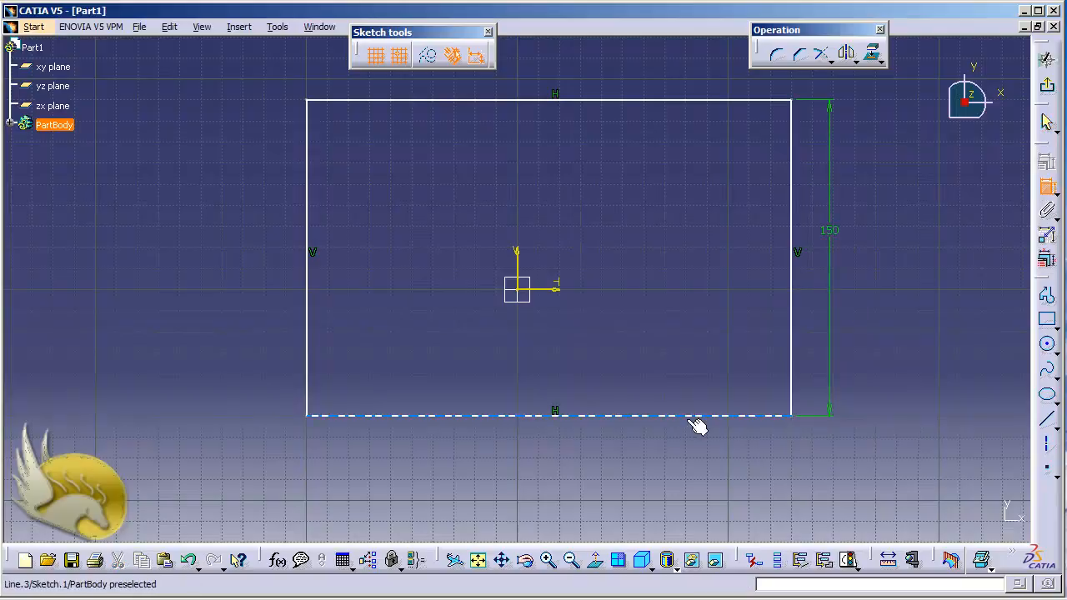
click(695, 416)
click(692, 439)
double_click(693, 439)
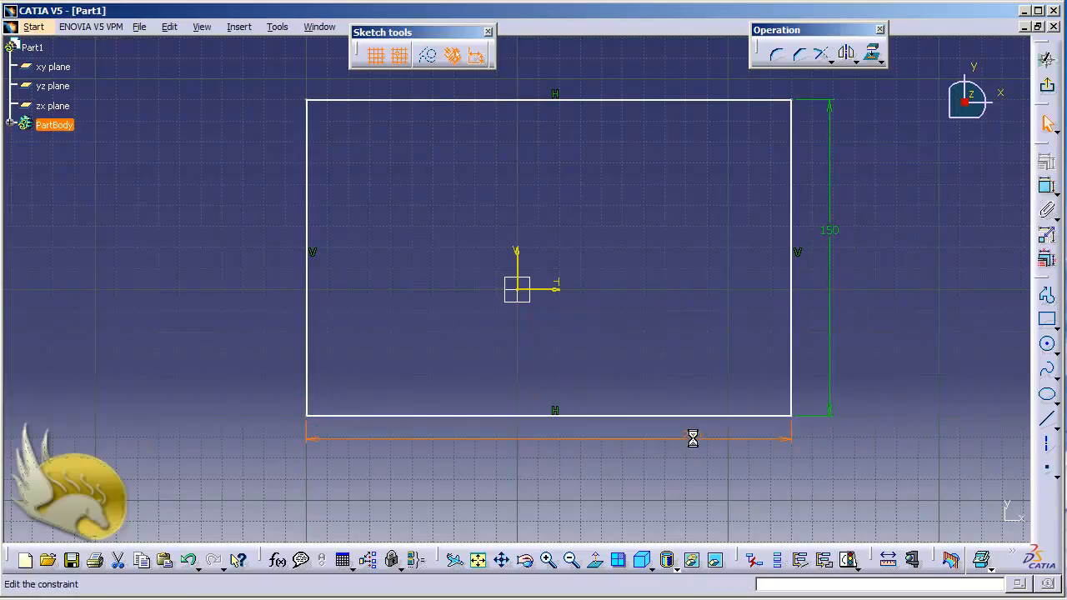
text(300)
key(Return)
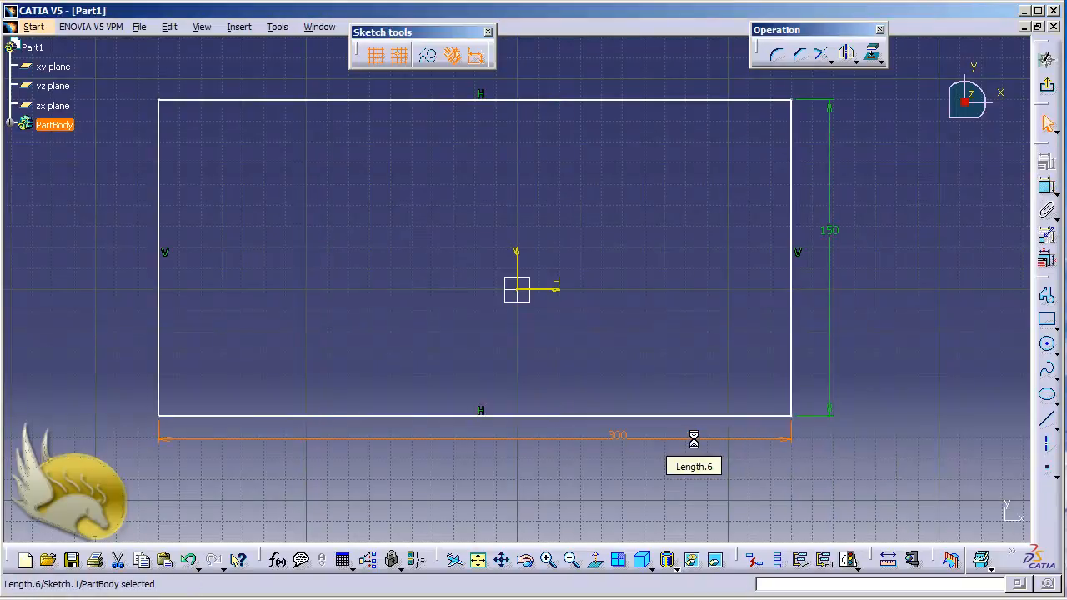
Step: Constrain the rectangle's two vertical sides with Symmetry about the sketch's vertical axis
click(791, 210)
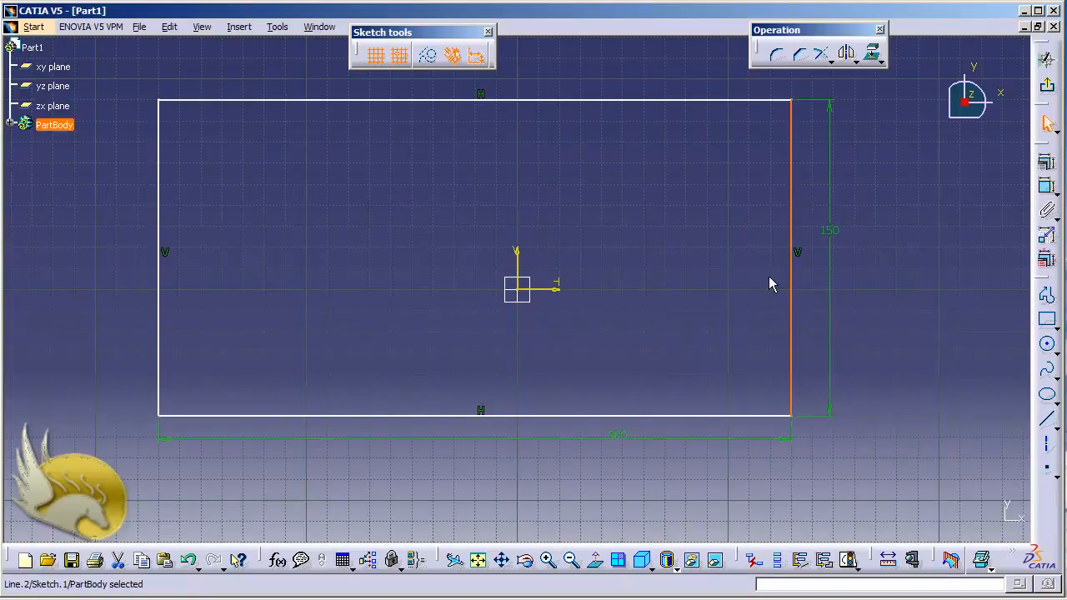
ctrl+click(158, 179)
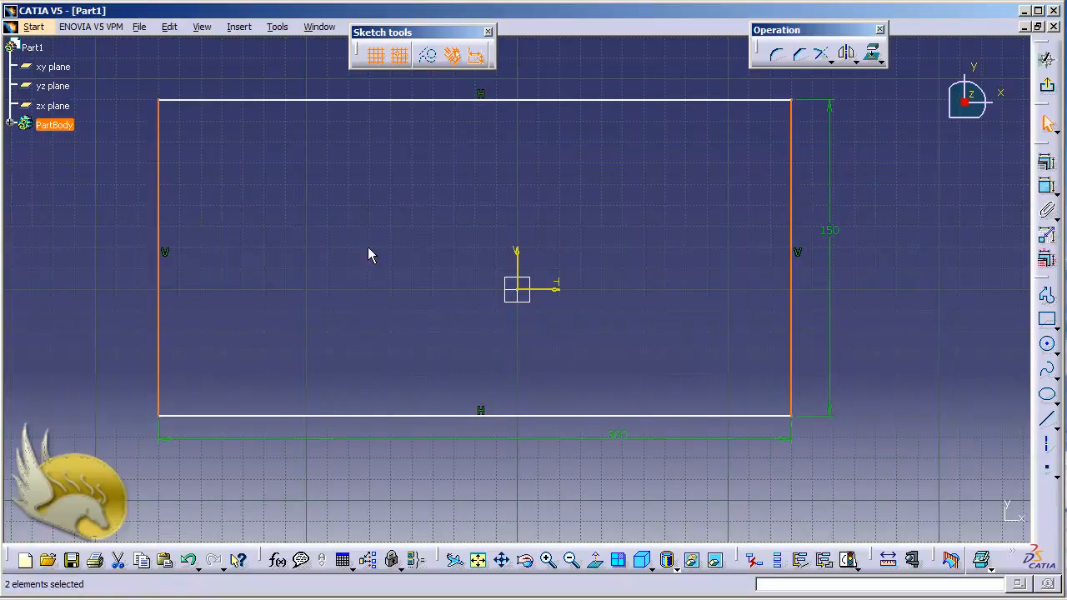
ctrl+click(517, 260)
click(1047, 161)
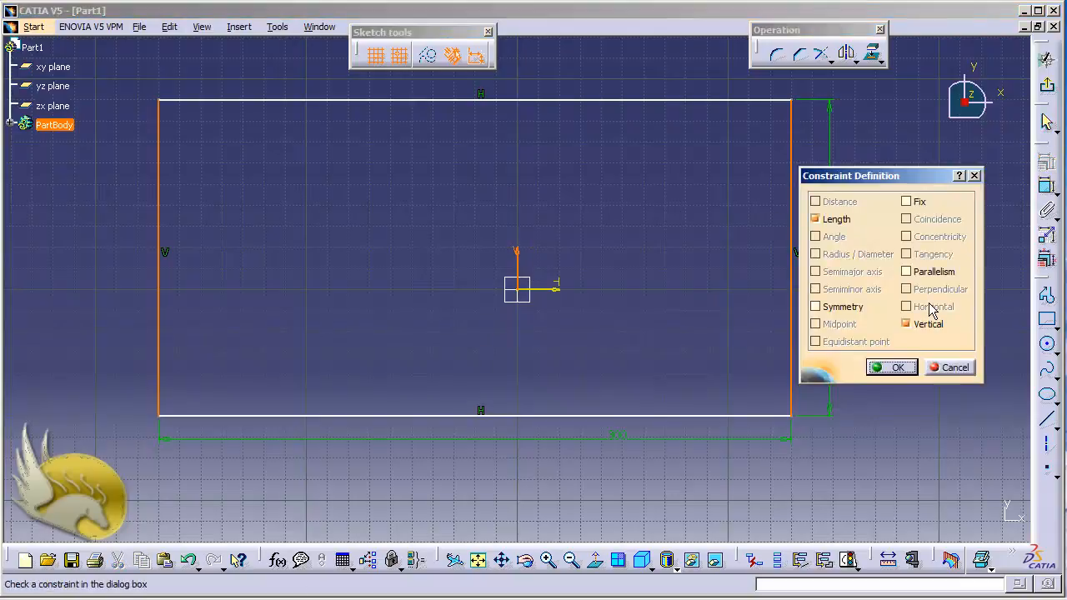
click(838, 307)
click(885, 367)
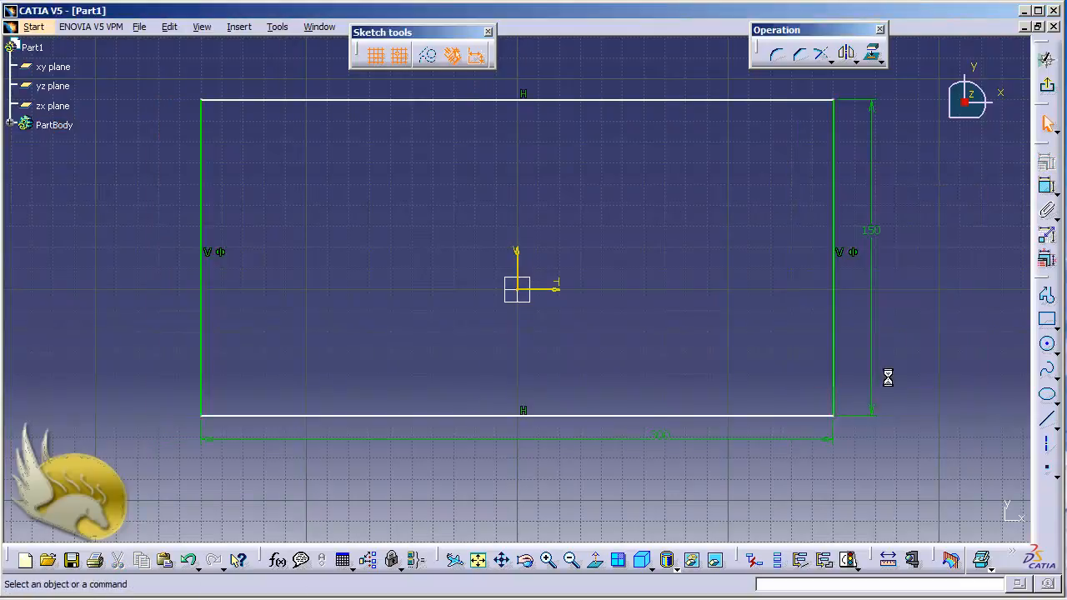
Step: Constrain the rectangle's two horizontal sides with Symmetry about the sketch's horizontal axis
click(631, 416)
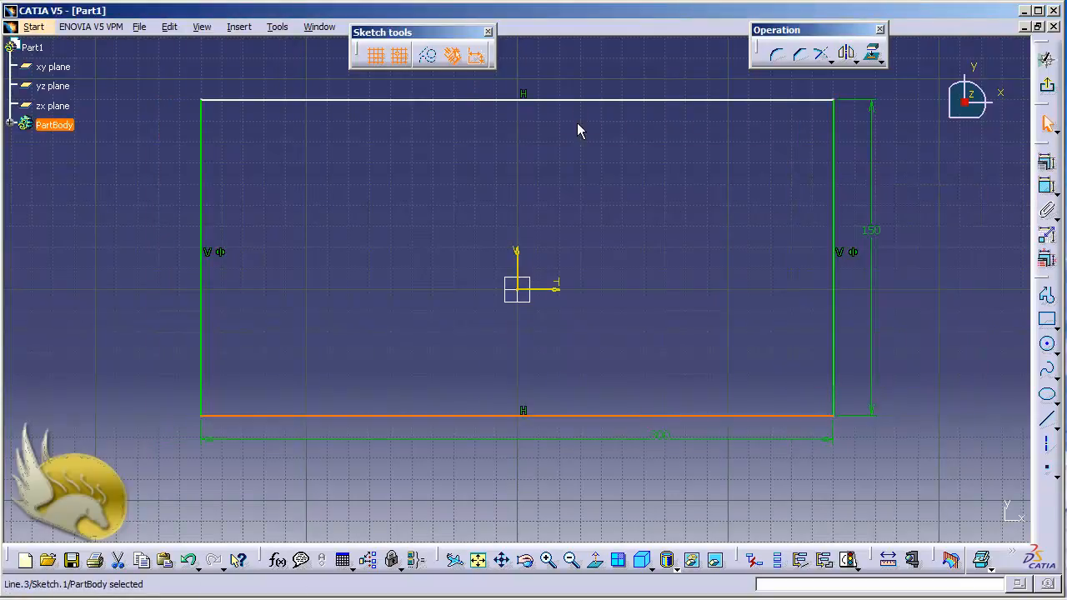
ctrl+click(584, 101)
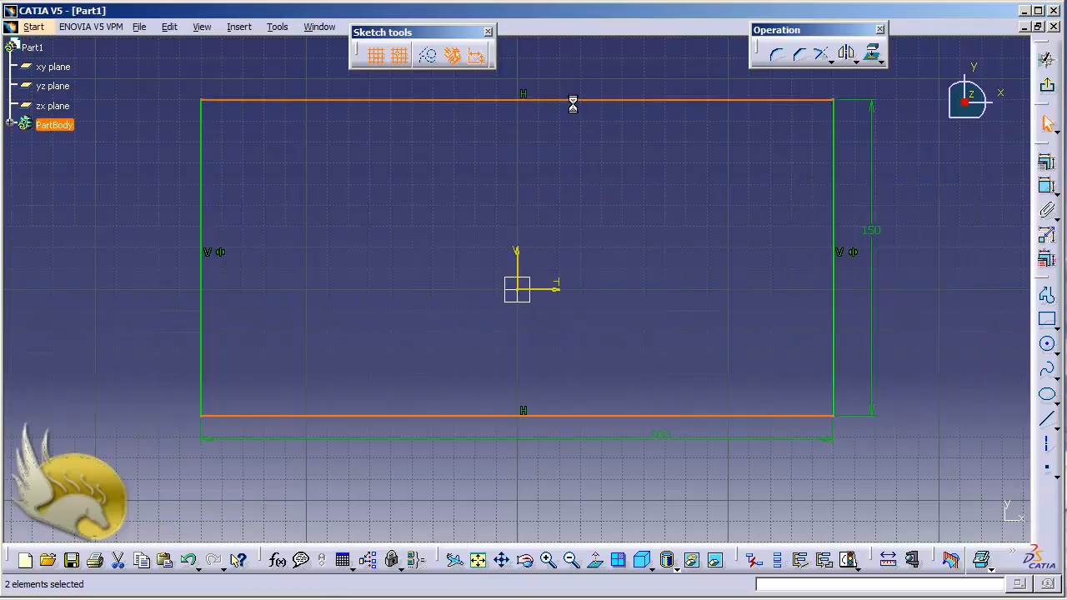
ctrl+click(557, 290)
click(1046, 163)
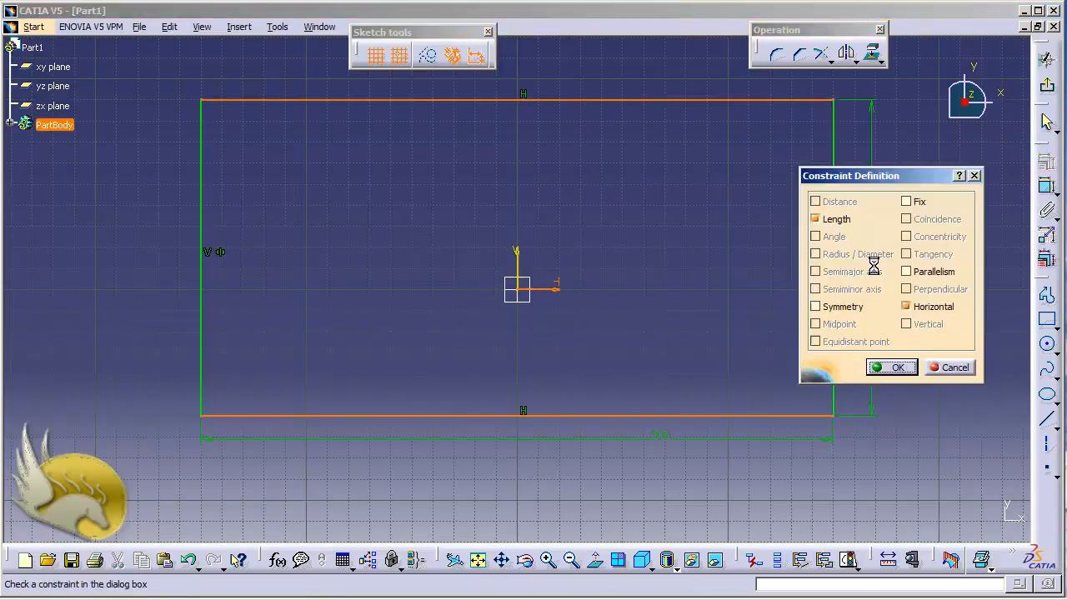
click(855, 307)
click(882, 366)
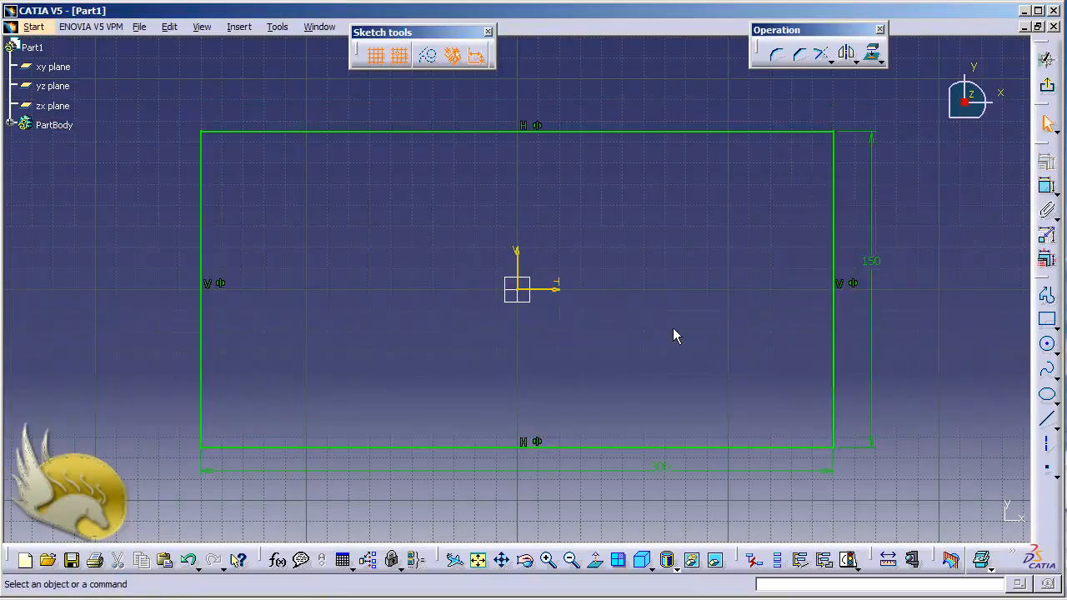
Step: Exit the sketch and pad the rectangle with a length of 20 mm and Mirrored extent enabled
click(1046, 59)
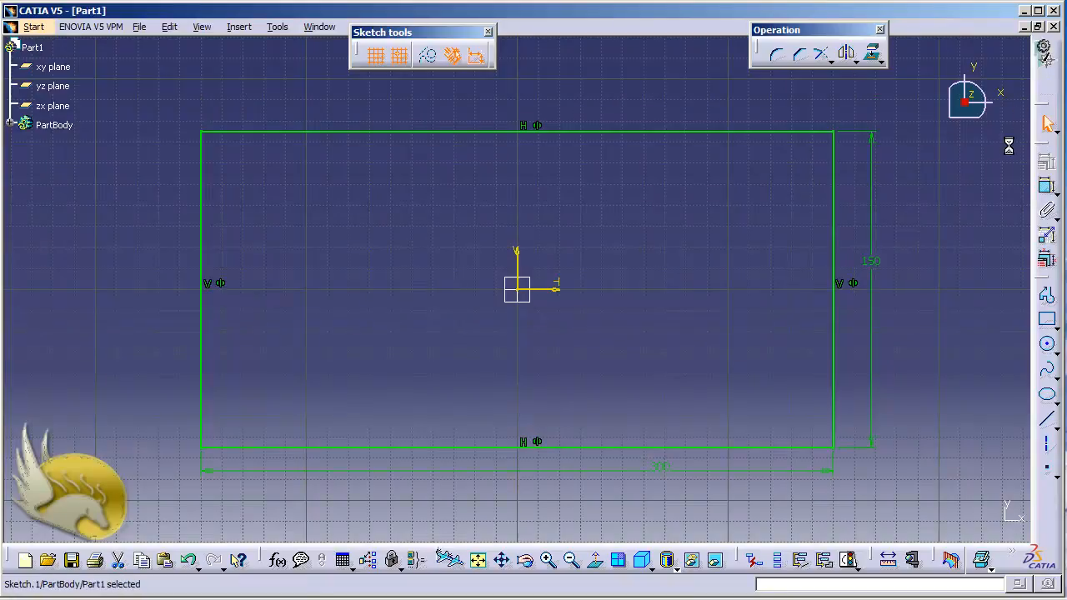
click(1046, 177)
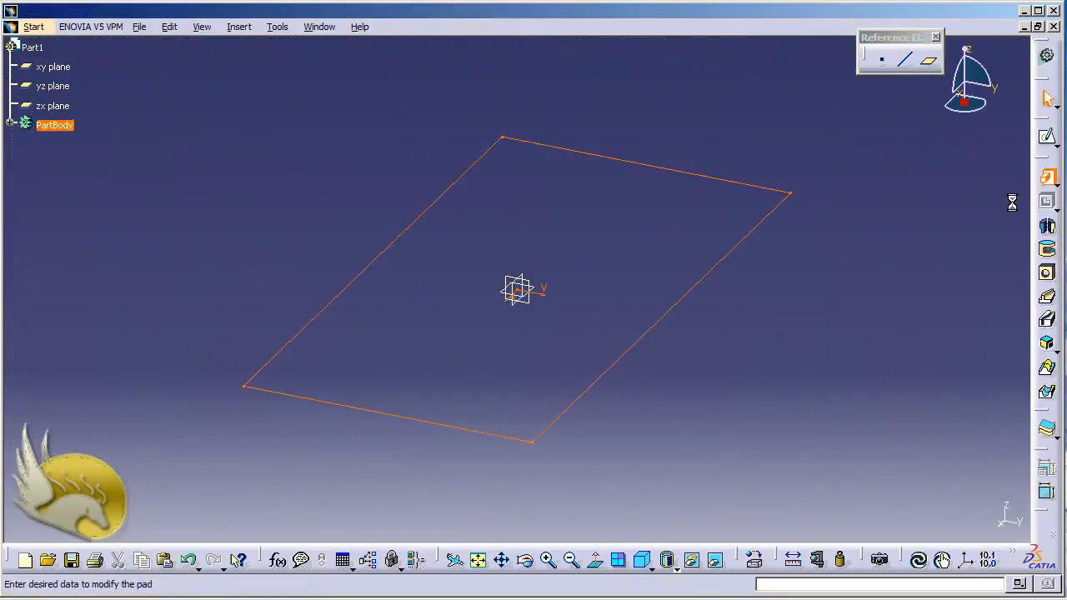
text(40)
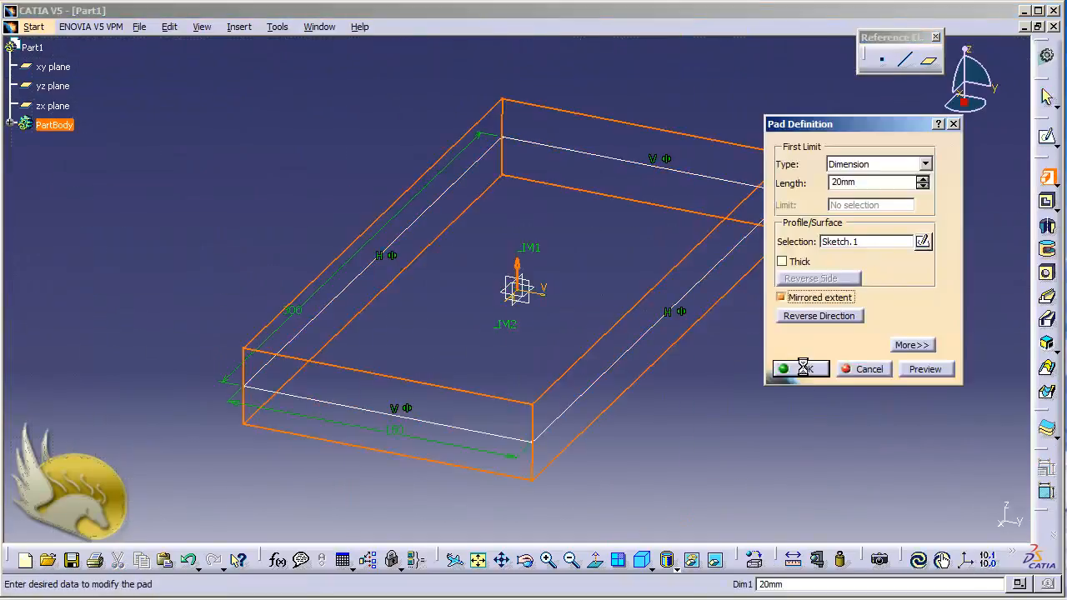
click(803, 369)
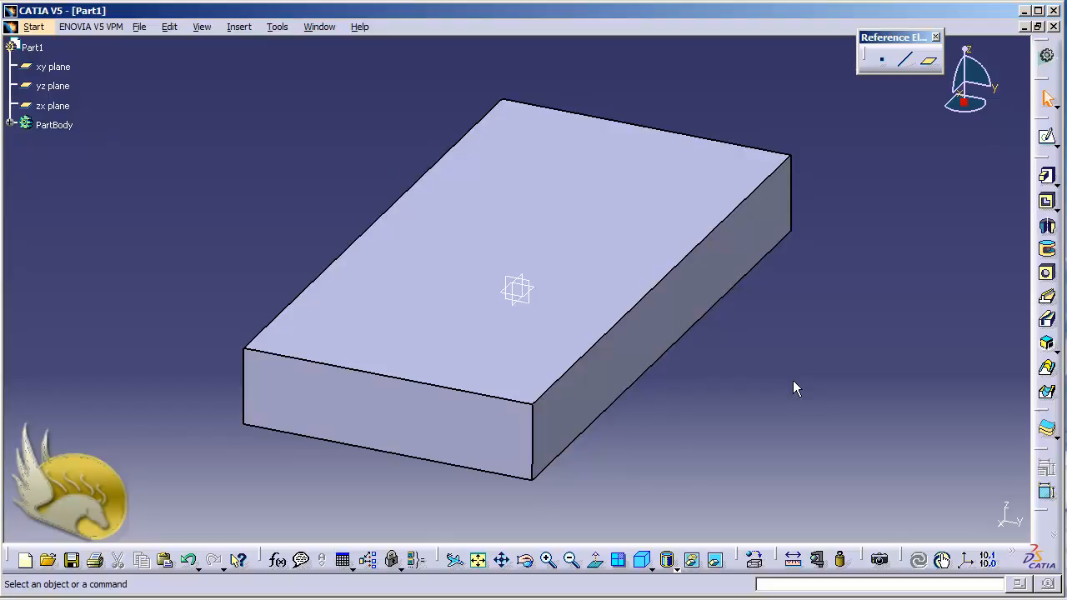
Step: Insert a new body into the part and start a sketch in it on the xy plane
click(240, 28)
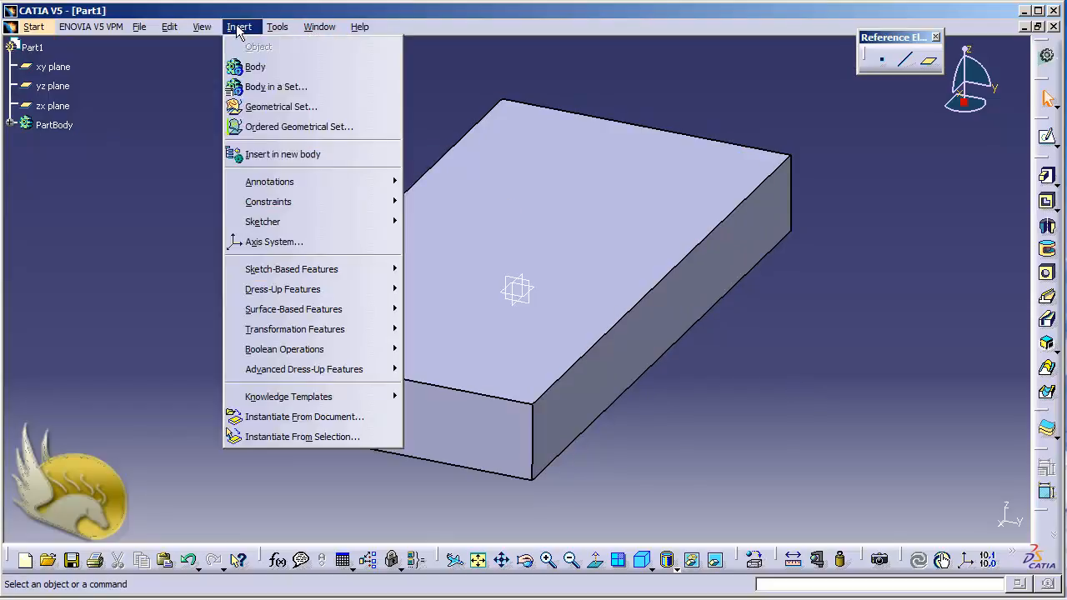
click(250, 67)
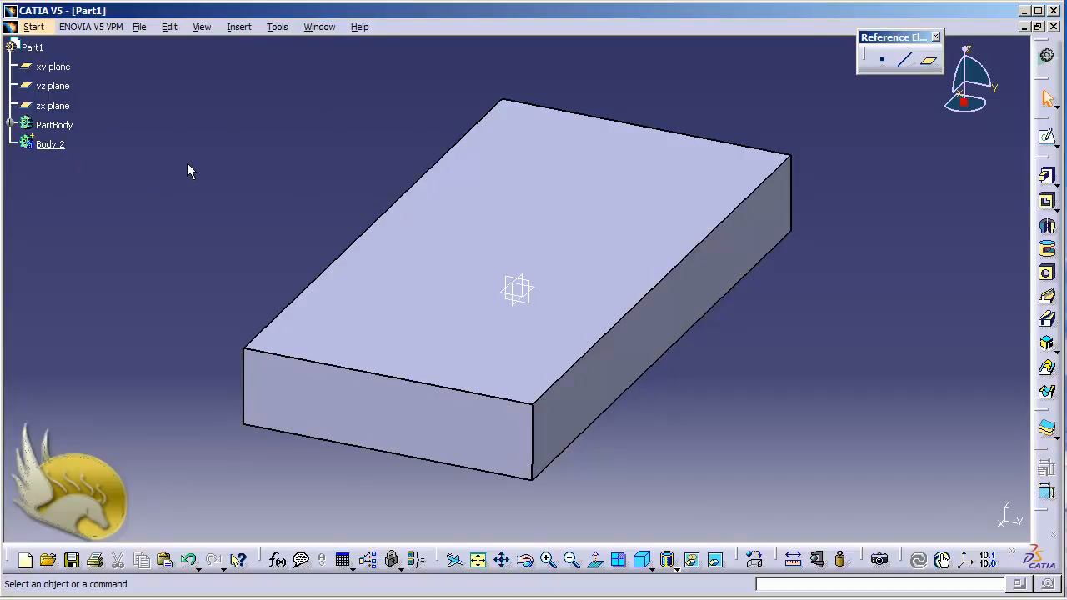
click(59, 70)
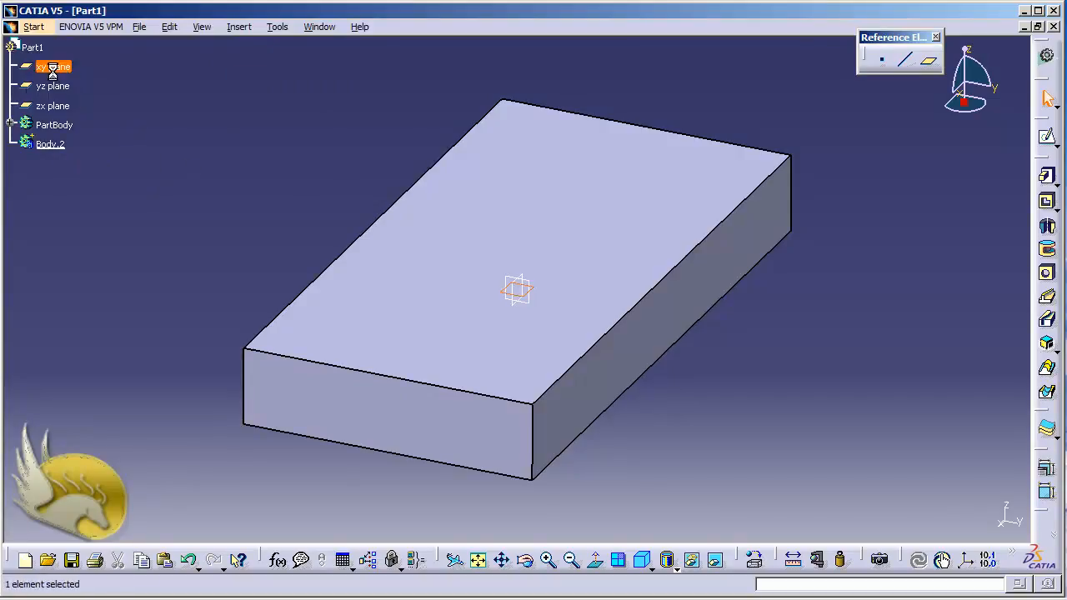
click(1047, 136)
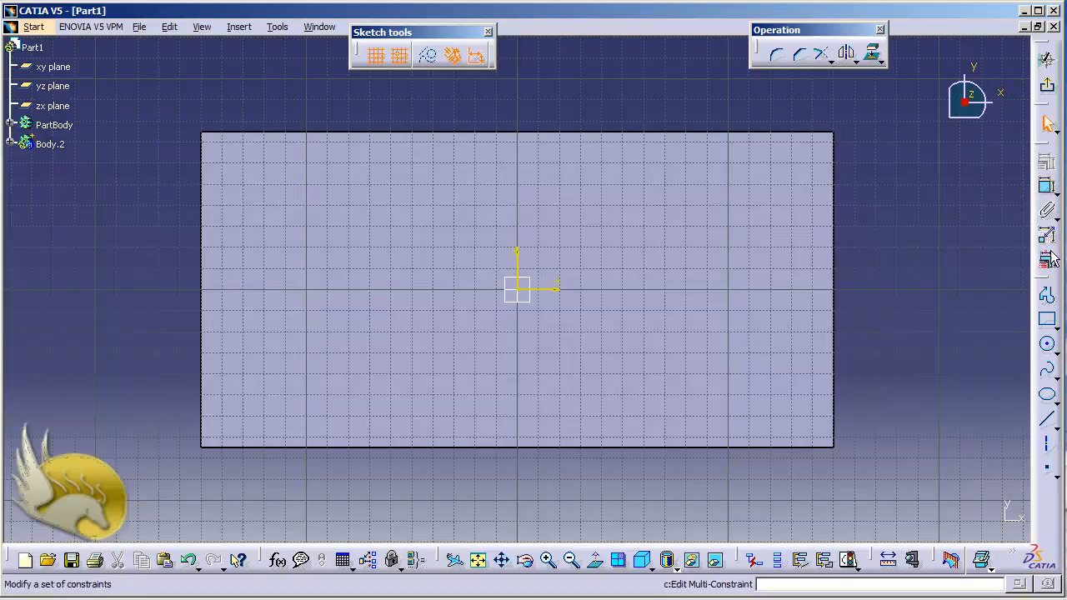
Step: Sketch an ellipse centred on the origin with a vertical major radius of 100 mm and a minor radius of about 81 mm, then exit the sketch
click(1050, 348)
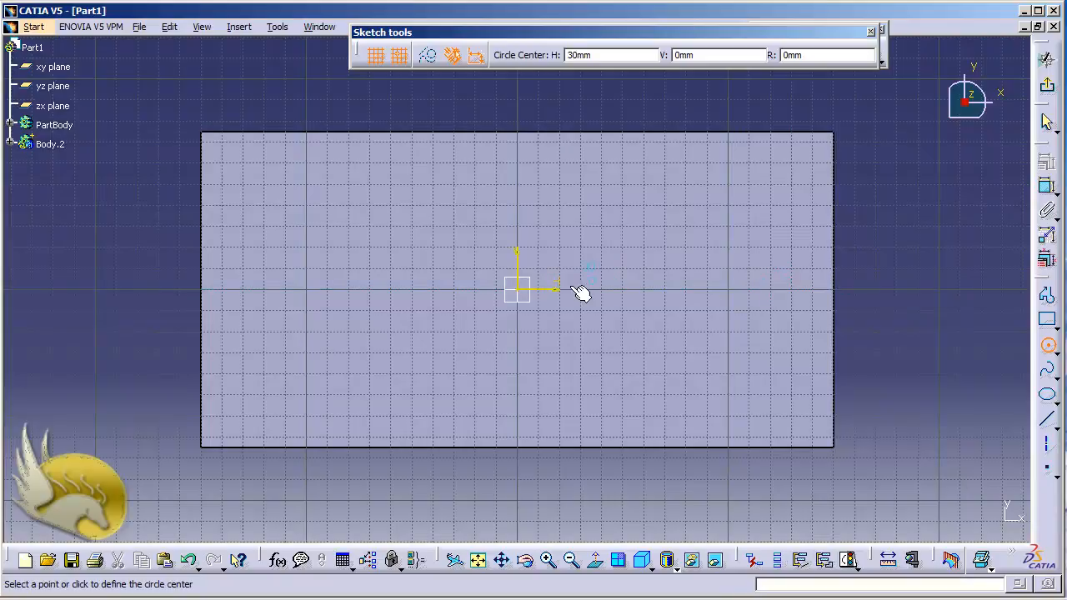
click(1048, 394)
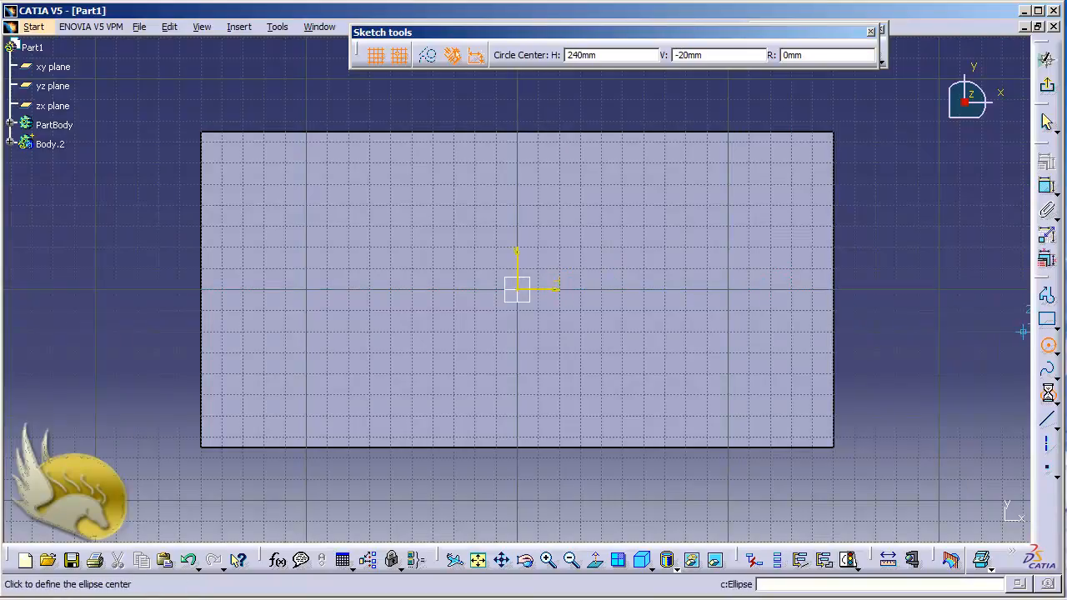
click(522, 293)
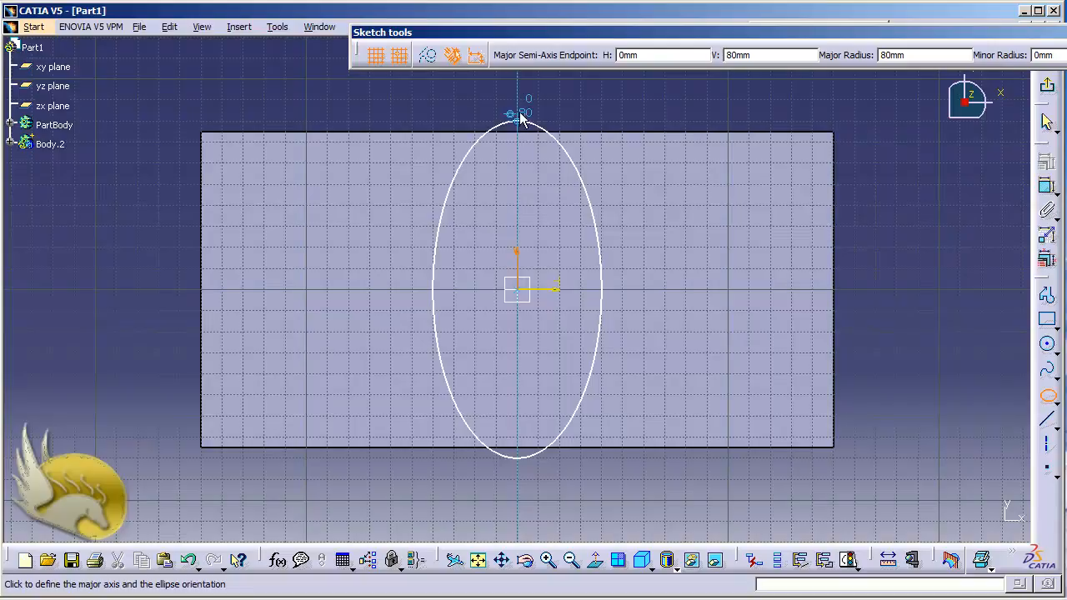
click(517, 81)
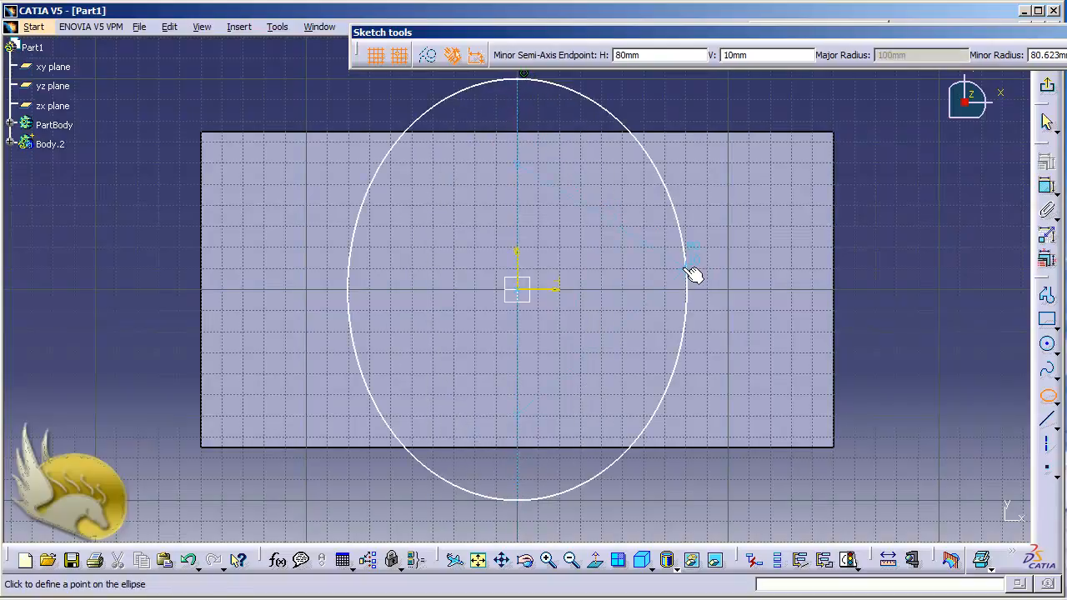
click(685, 275)
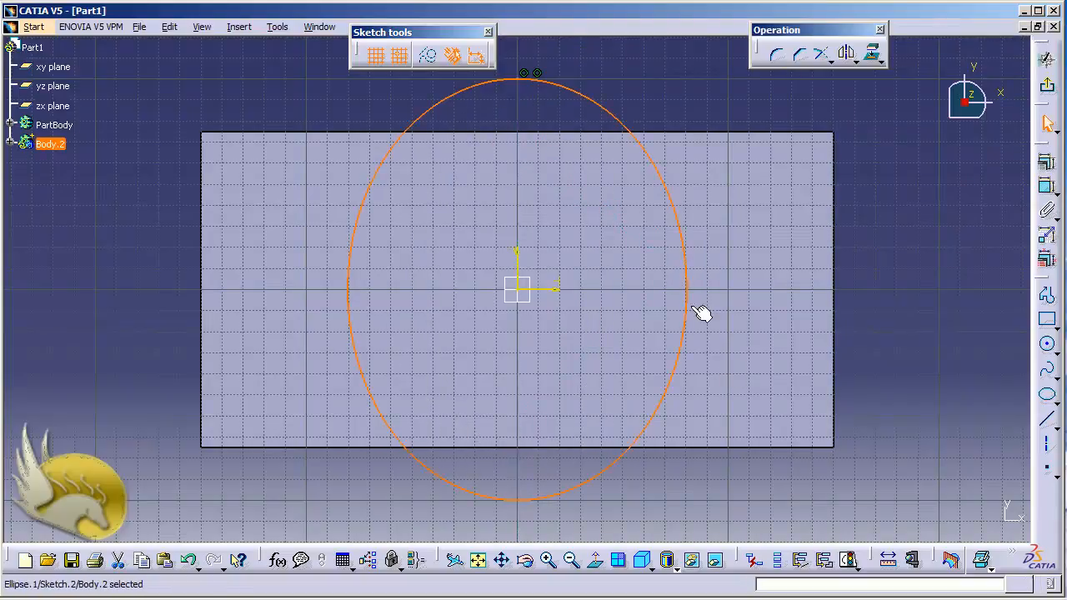
click(1047, 84)
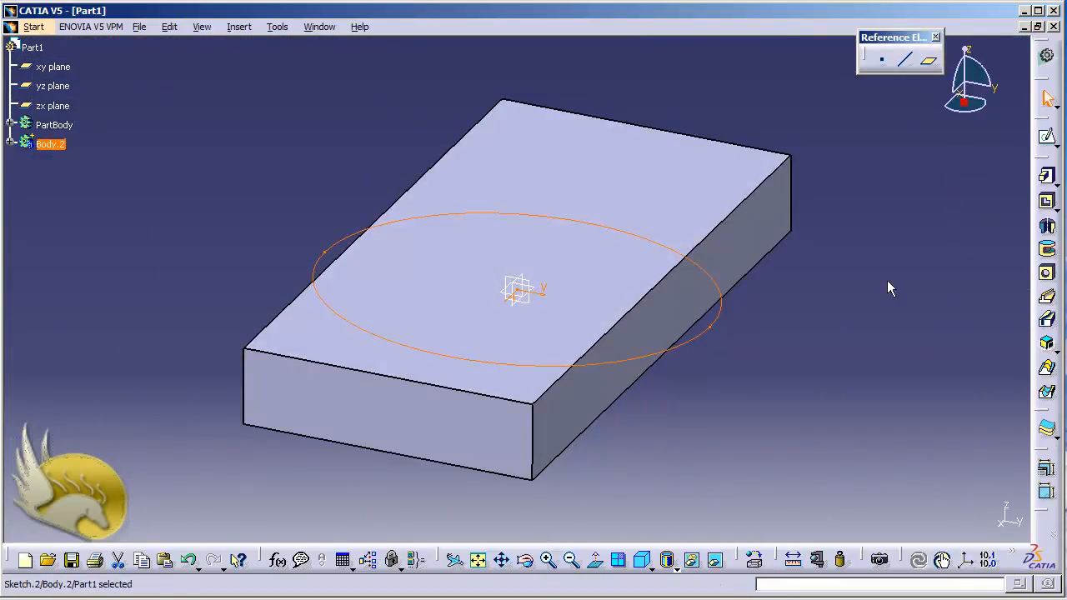
Step: Pad the ellipse sketch as a thick profile with Thickness1 of 10 mm, a length of 40 mm and Mirrored extent enabled
click(1047, 176)
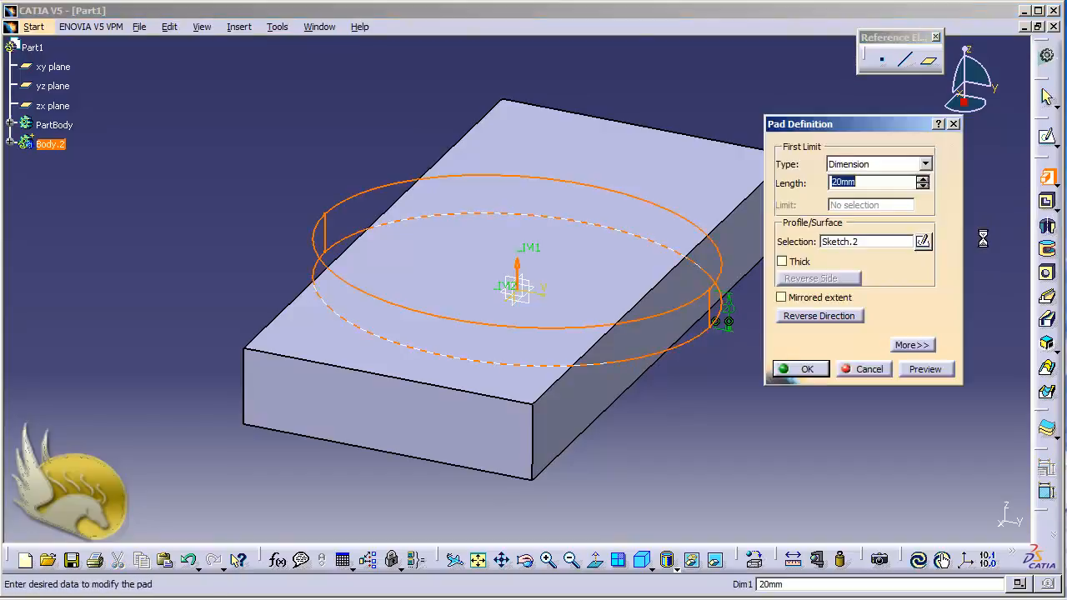
click(788, 261)
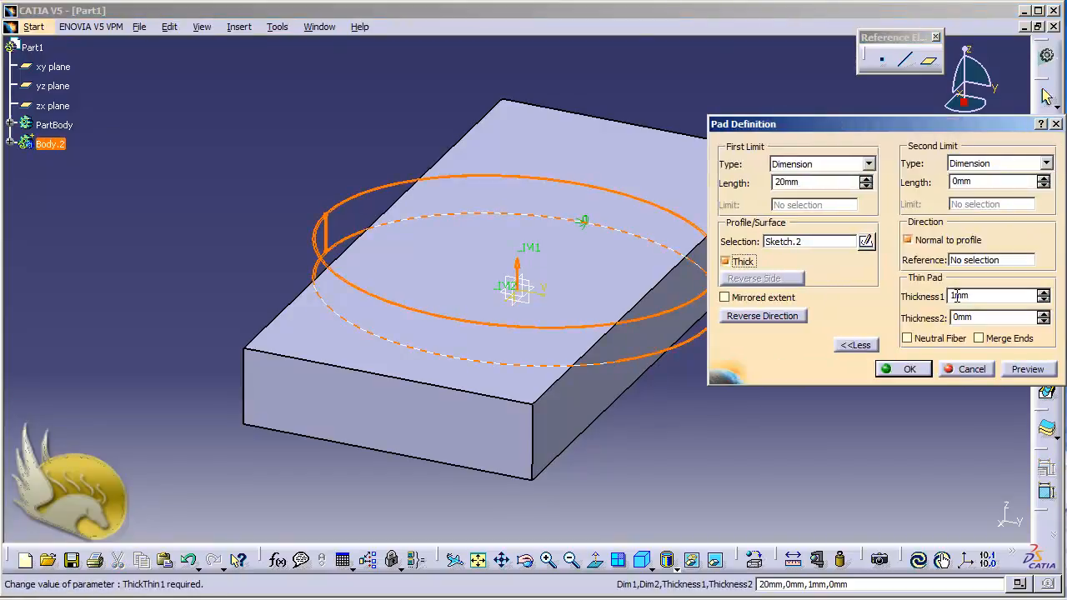
text(0)
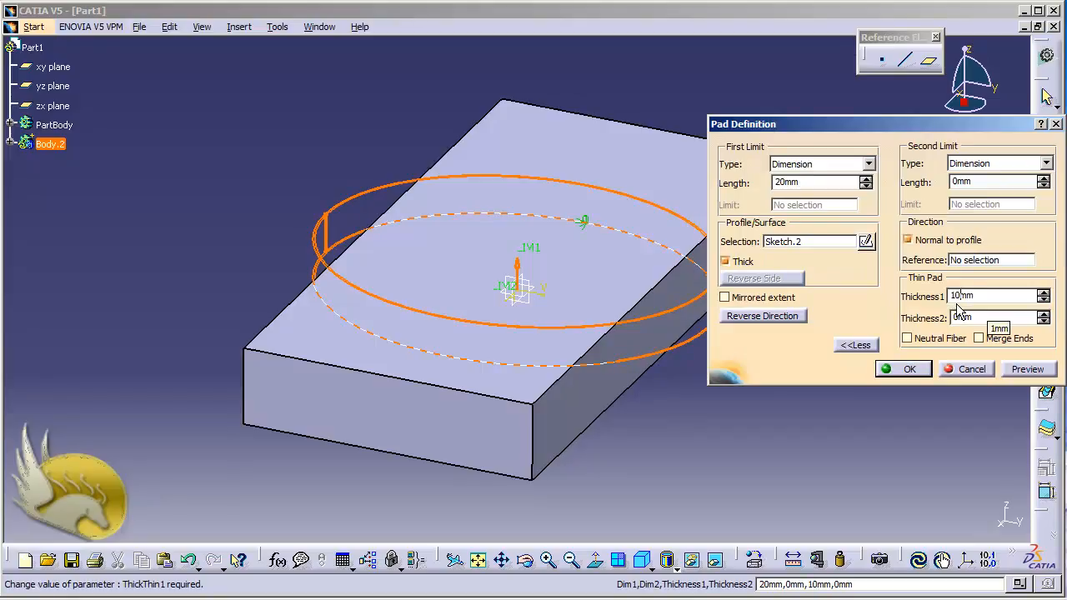
click(762, 302)
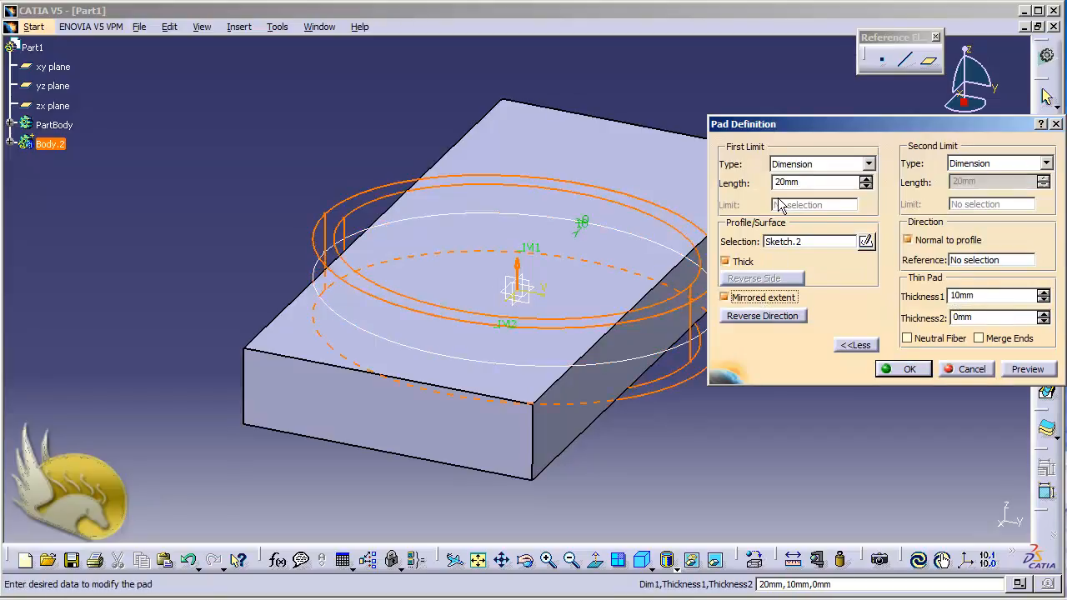
text(4)
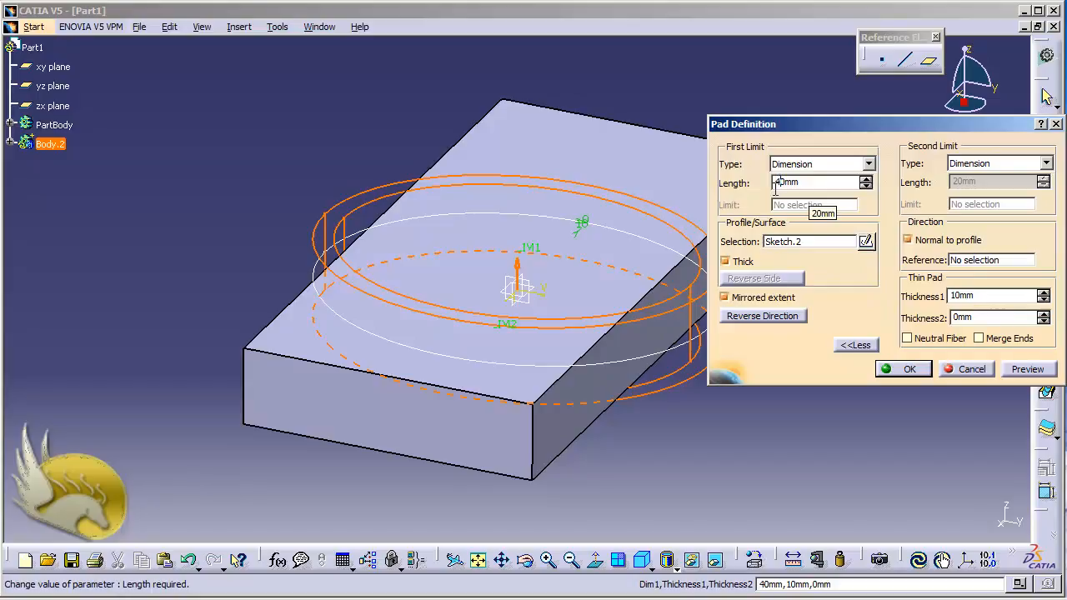
click(1003, 369)
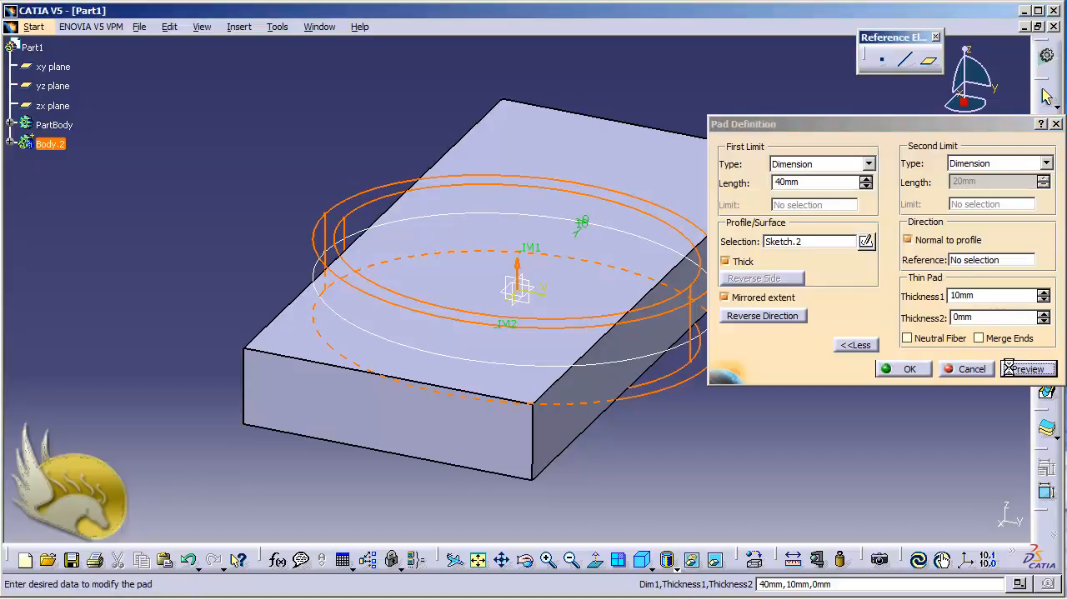
click(905, 371)
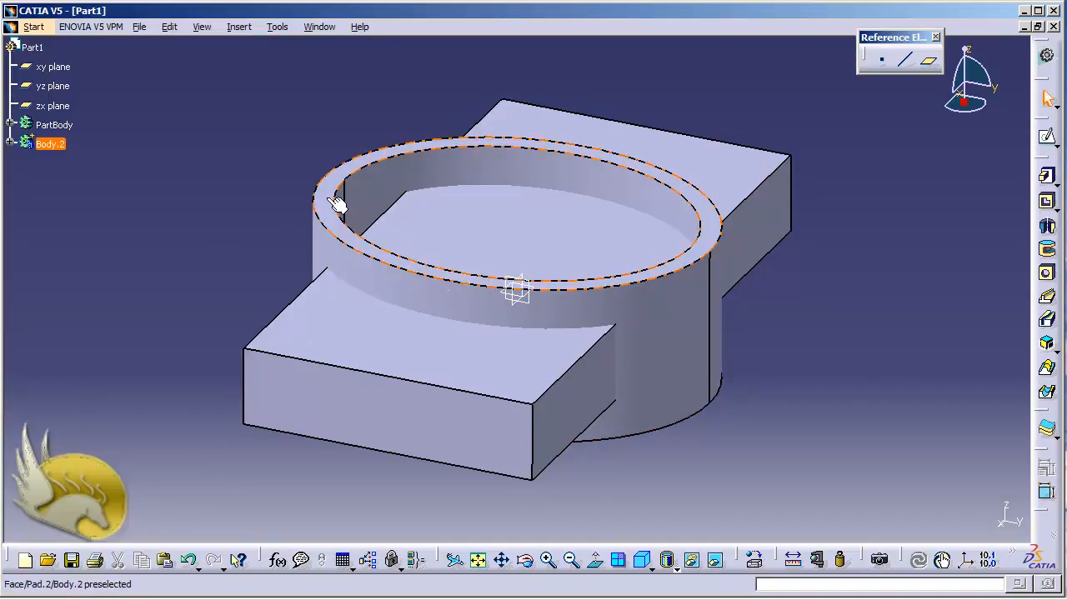
Step: Expand both bodies in the tree, move Pad.2 from Body.2 into PartBody, and undo the move
click(10, 144)
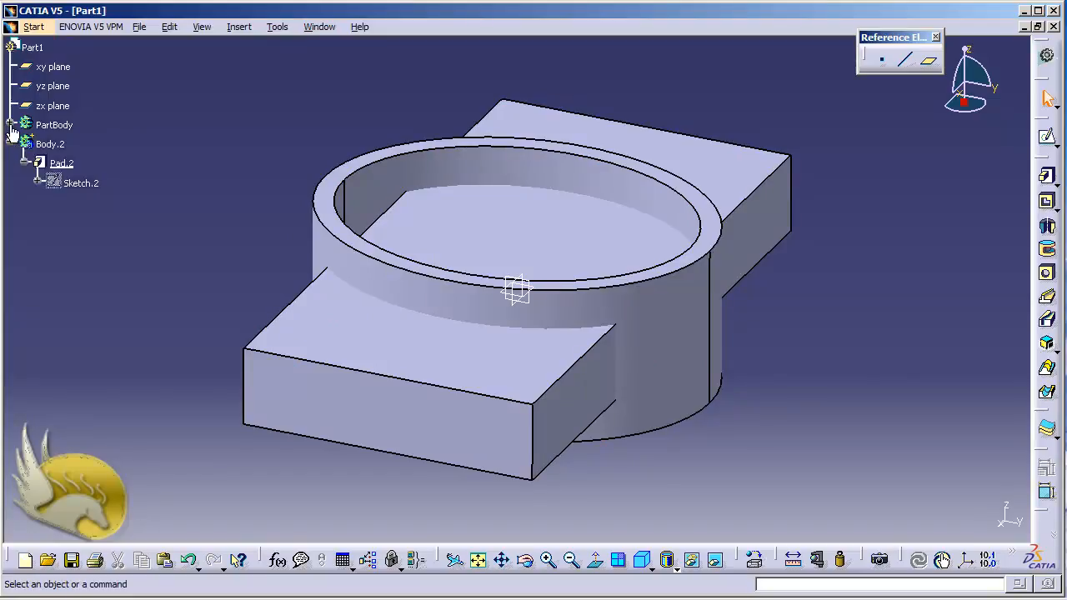
click(10, 124)
click(41, 205)
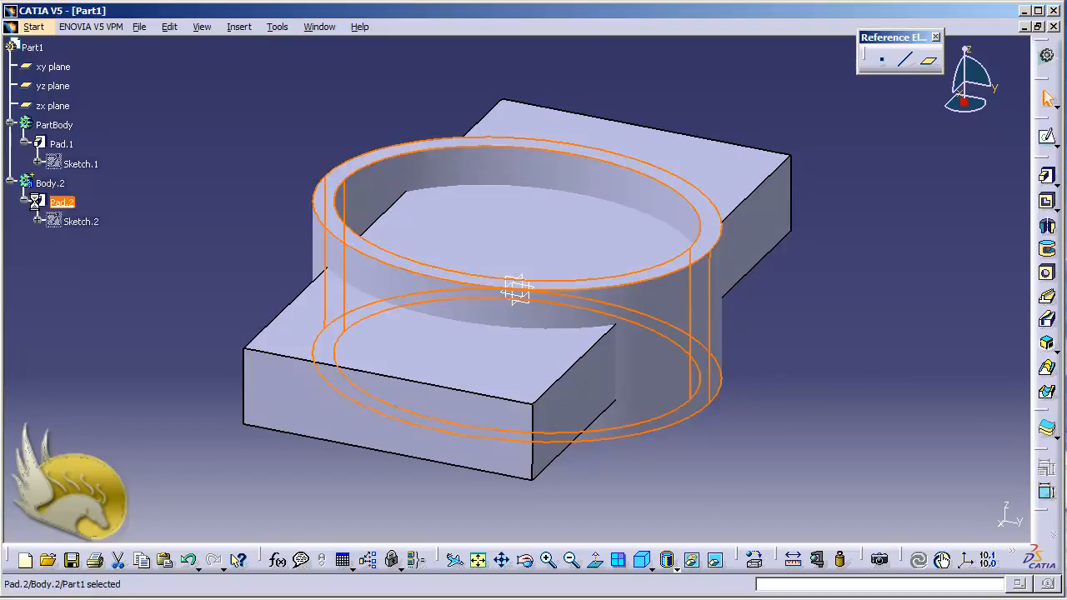
drag(38, 183, 40, 126)
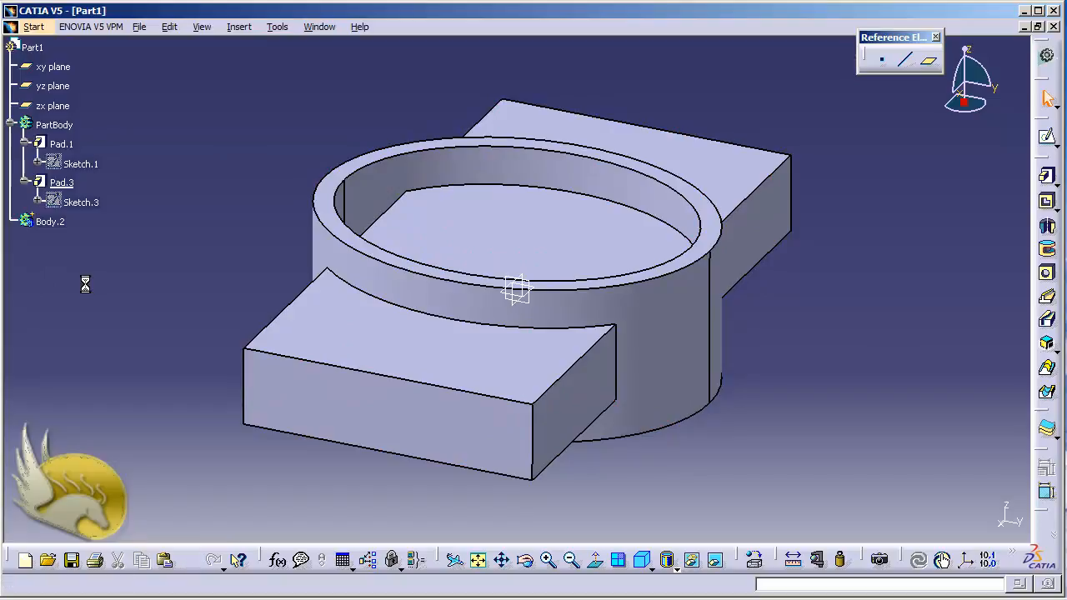
key(ctrl+z)
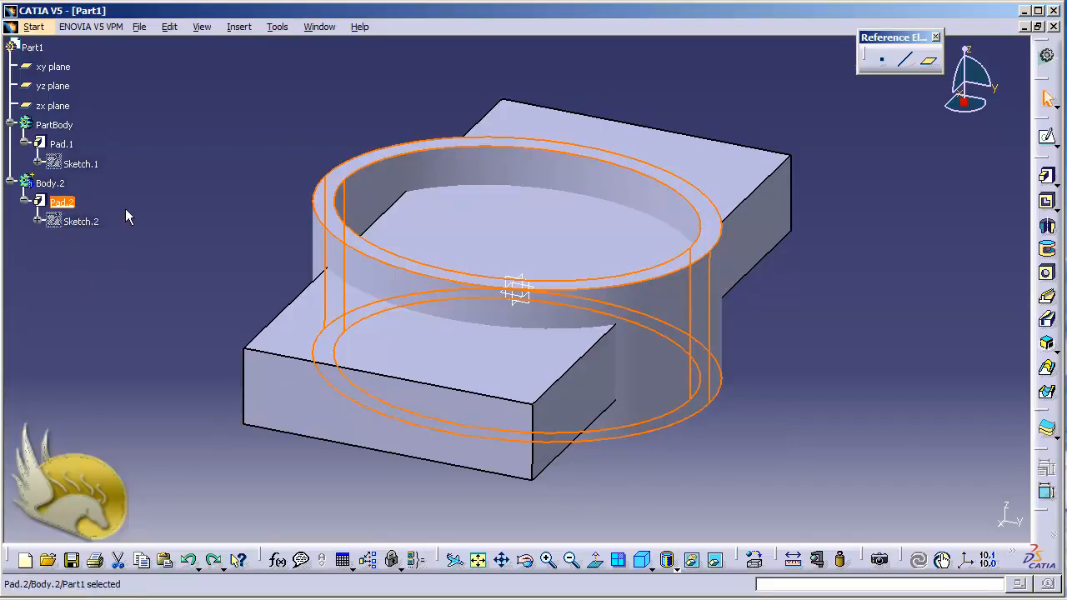
Step: Try to reorder Pad.2 with PartBody as its new location, using the After option
right_click(66, 206)
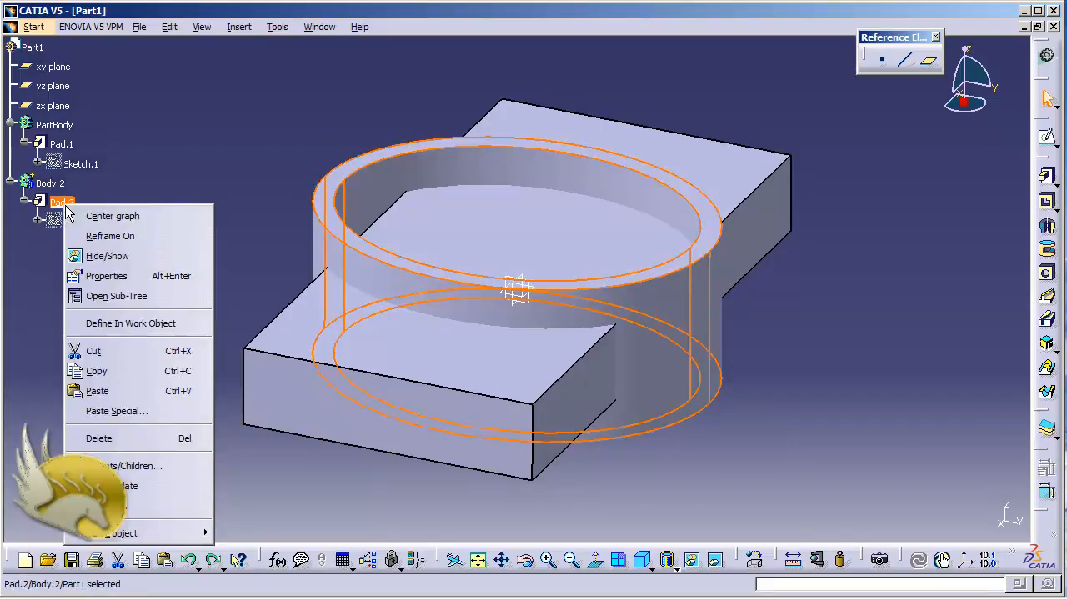
mouse_move(189, 536)
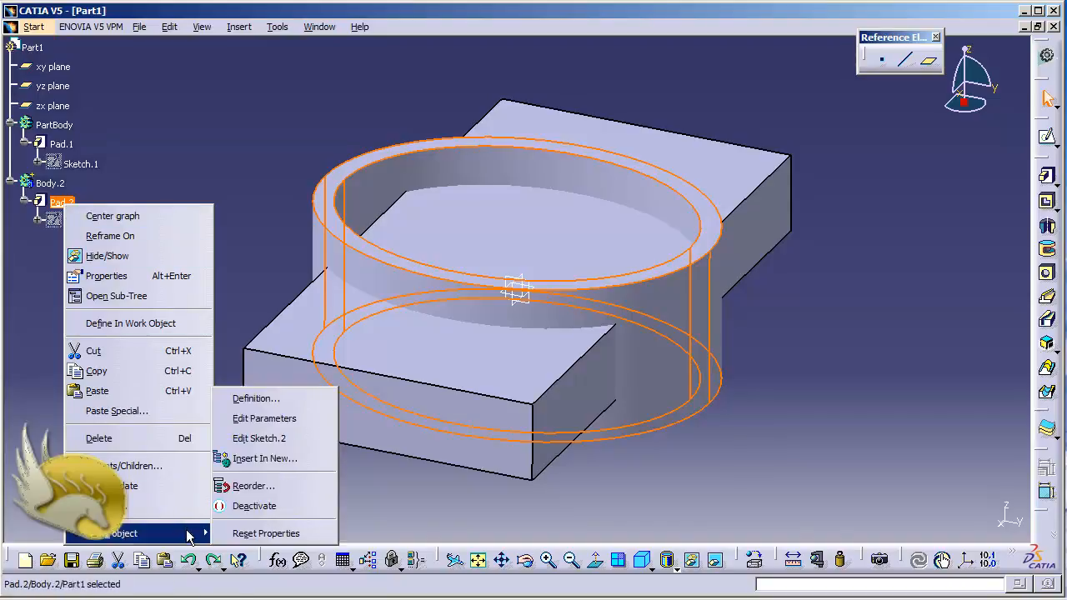
click(250, 486)
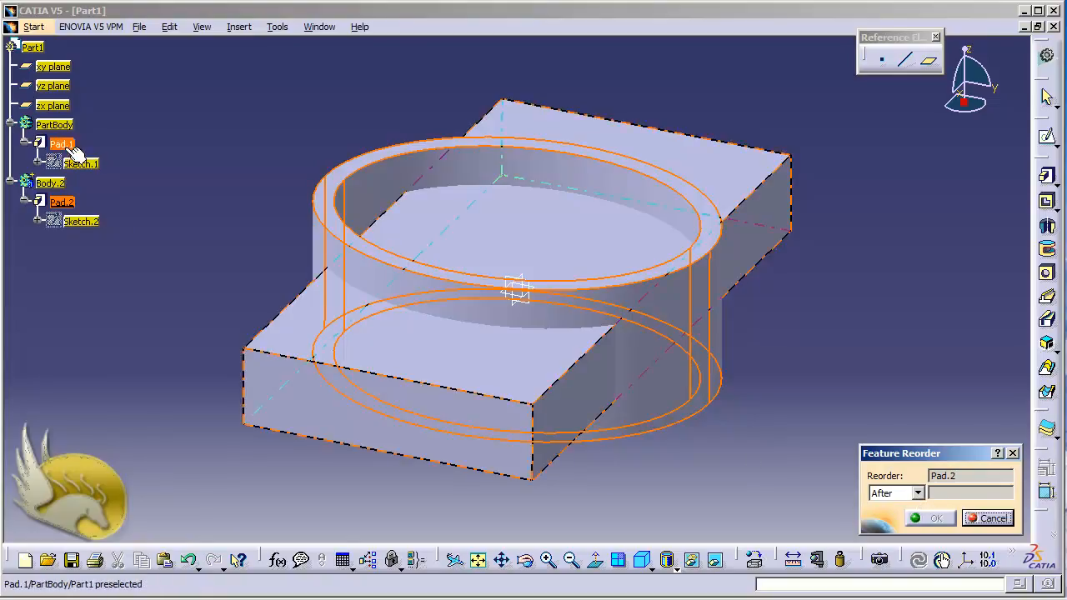
click(51, 127)
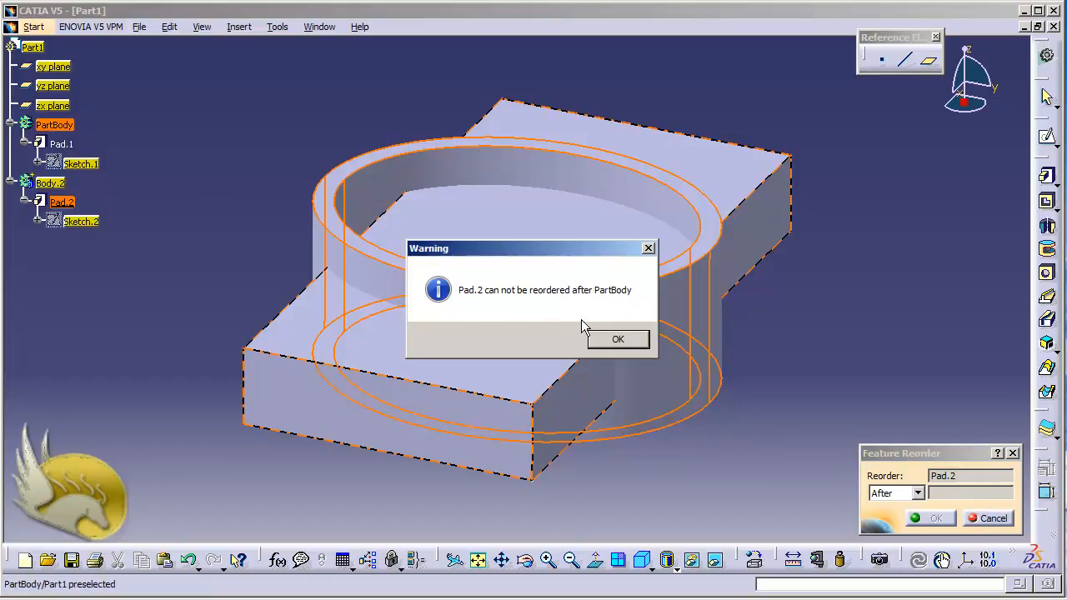
click(642, 345)
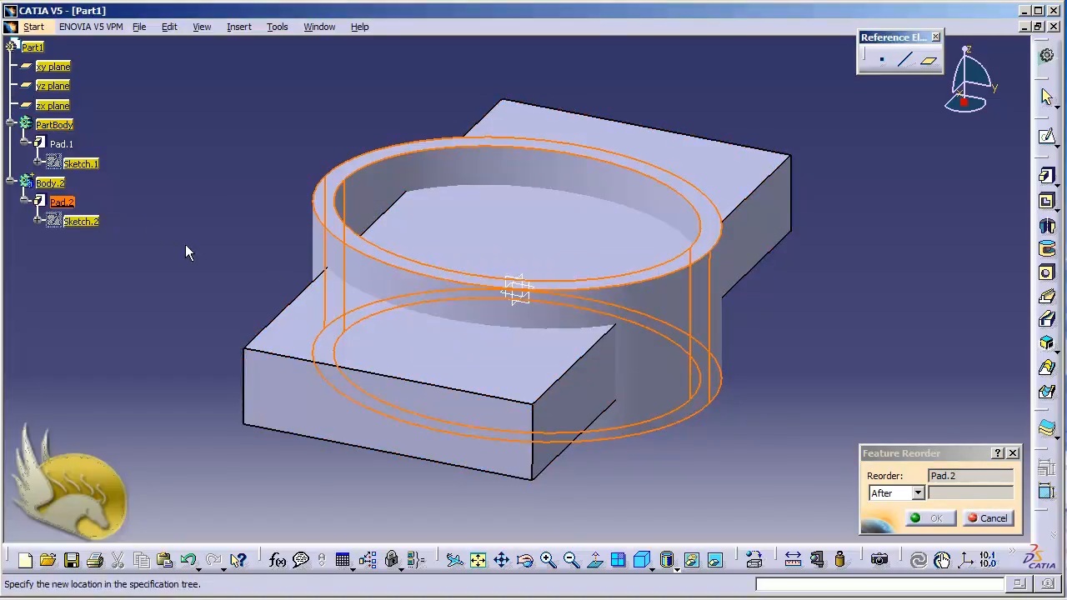
Step: Reorder Pad.2 after Pad.1, undo the reorder and clear the selection
click(59, 143)
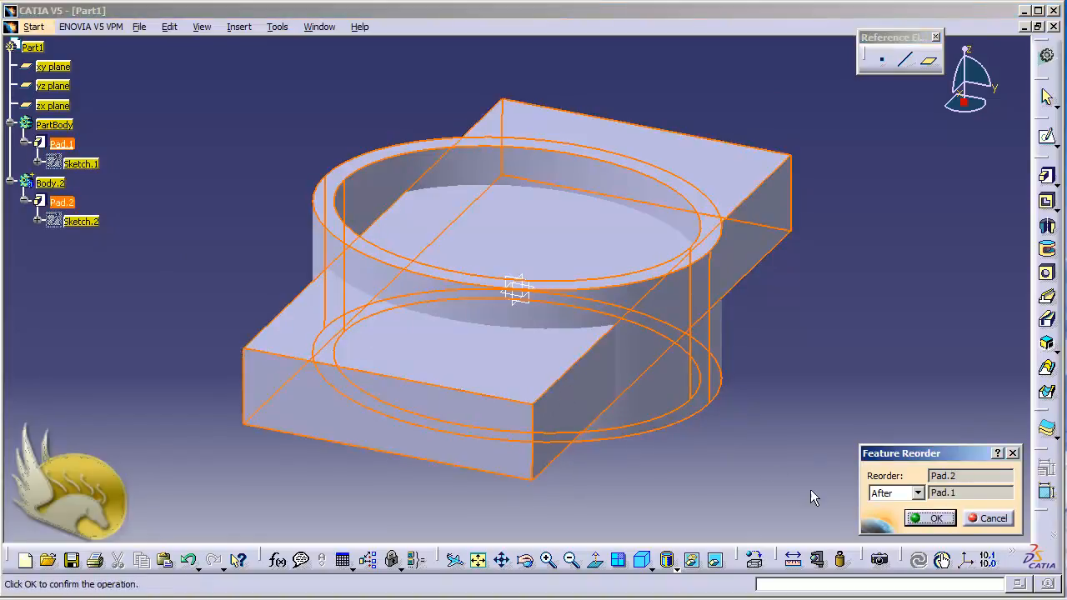
click(928, 518)
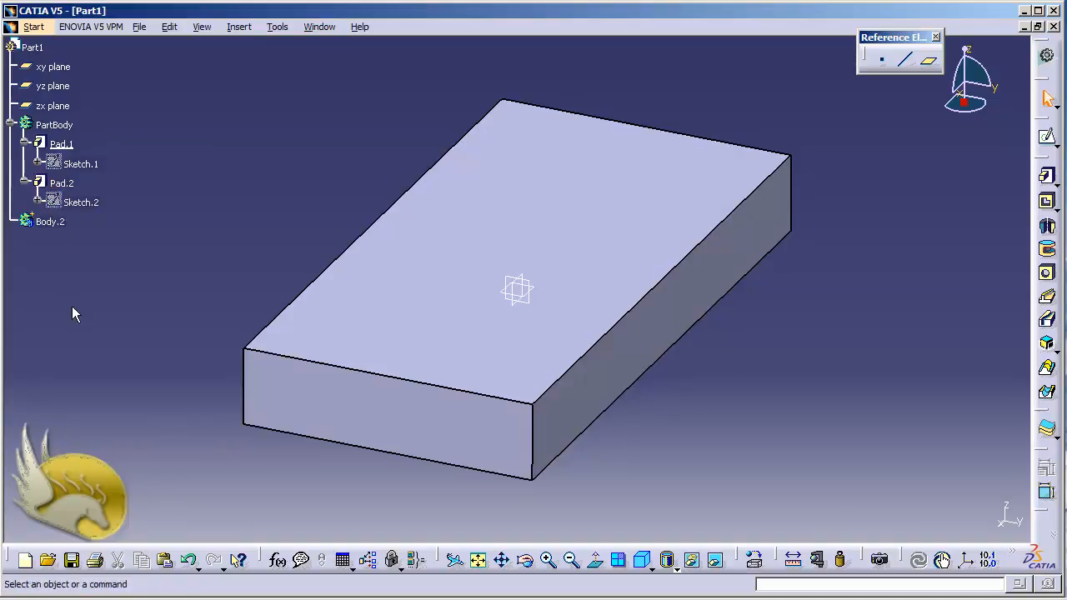
key(ctrl+z)
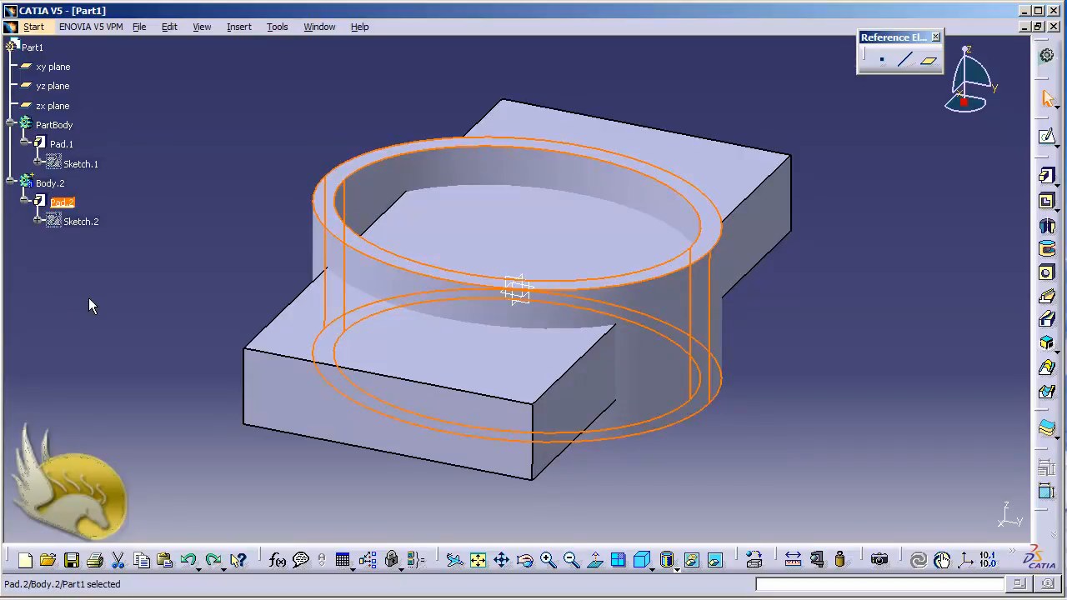
click(89, 305)
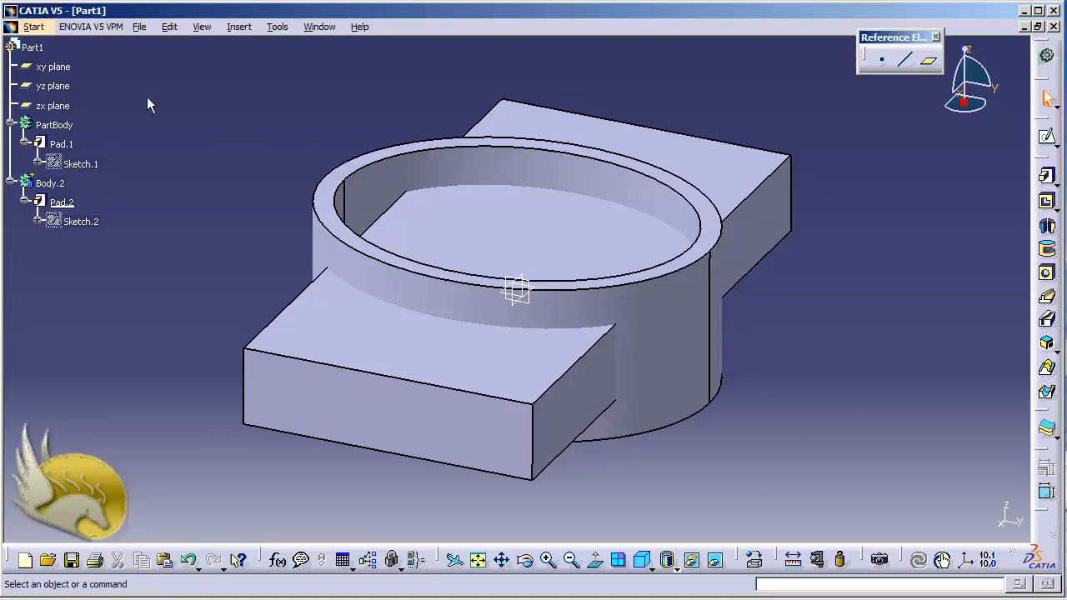
Step: Add Body.2 to PartBody with the Boolean Add operation, and undo it
click(238, 26)
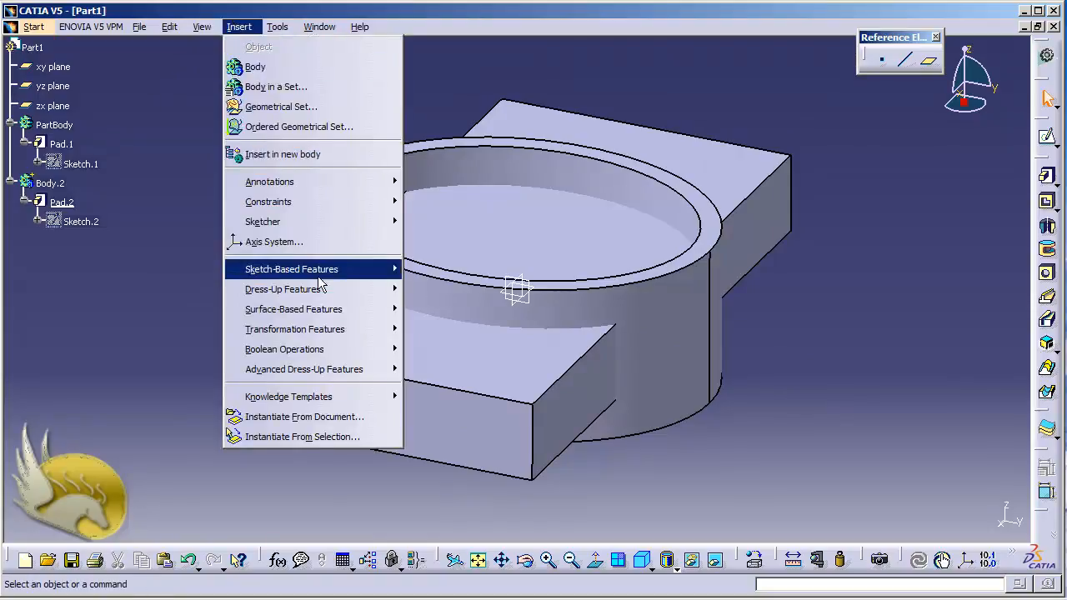
mouse_move(333, 355)
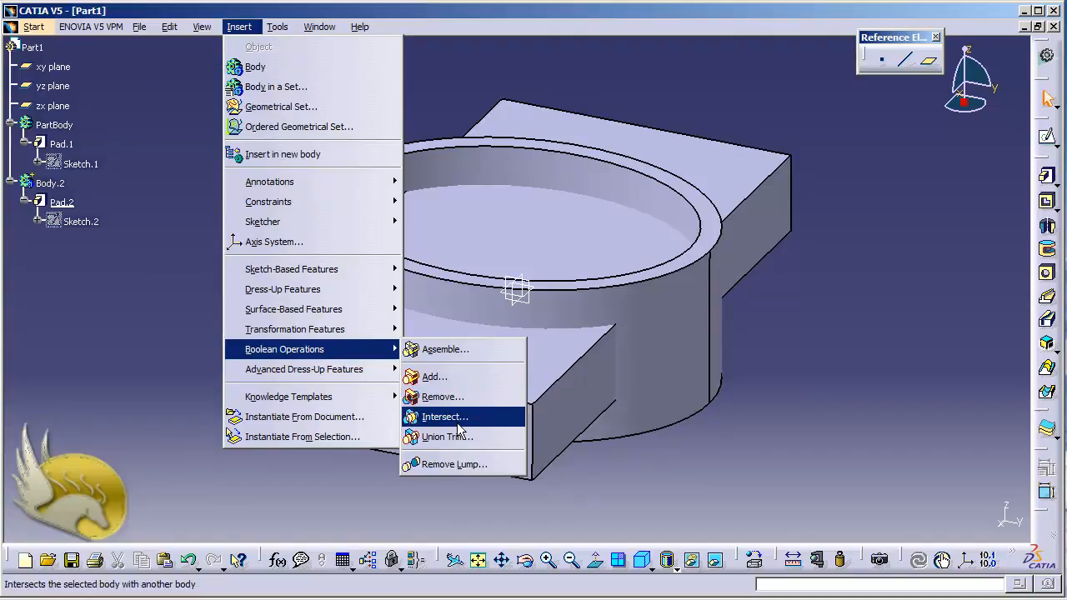
click(437, 385)
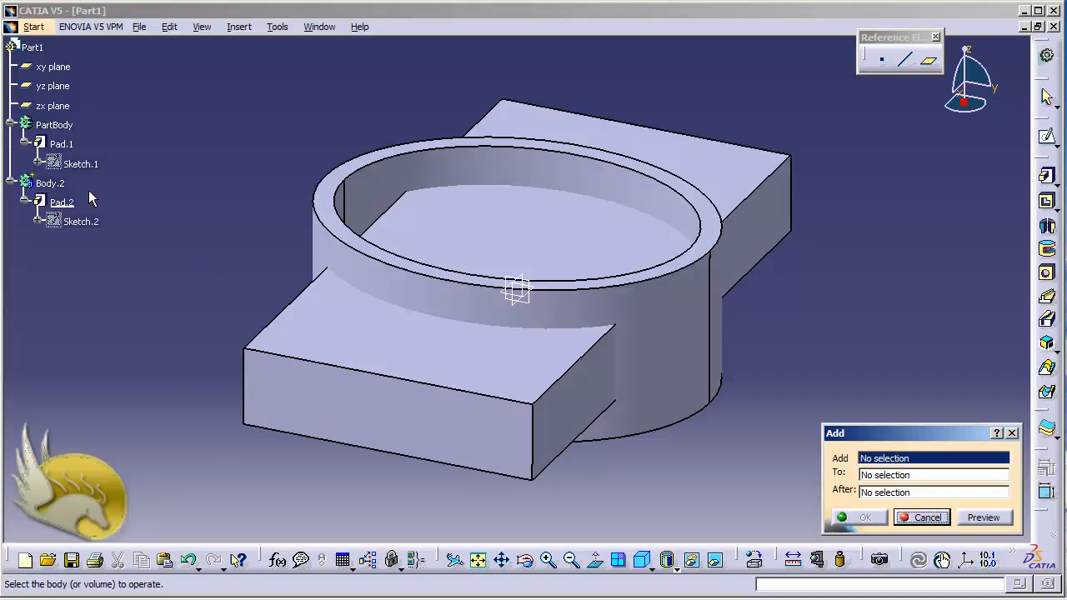
click(353, 391)
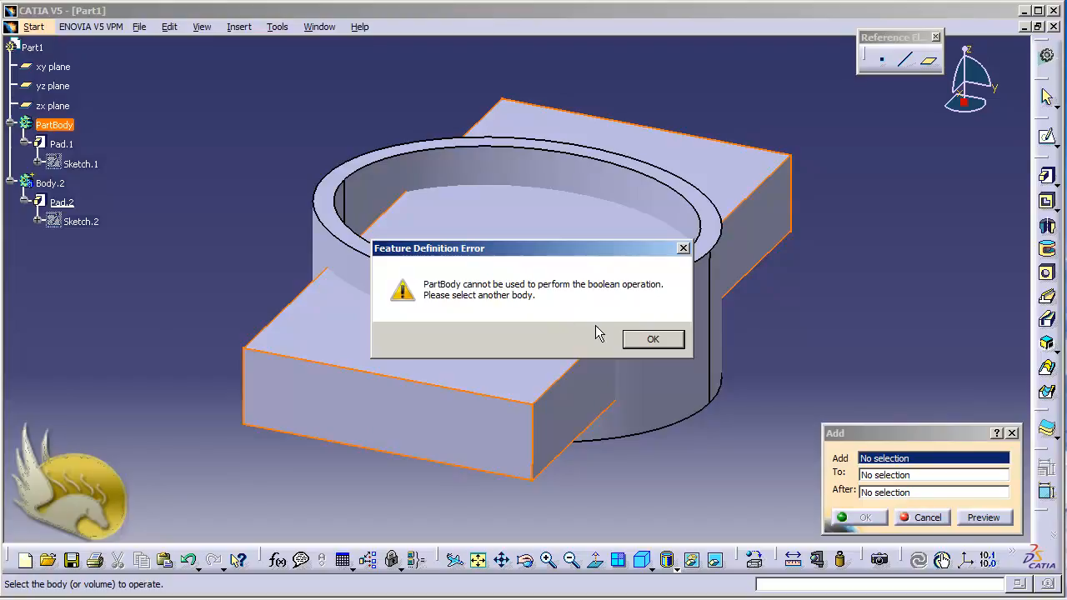
click(648, 339)
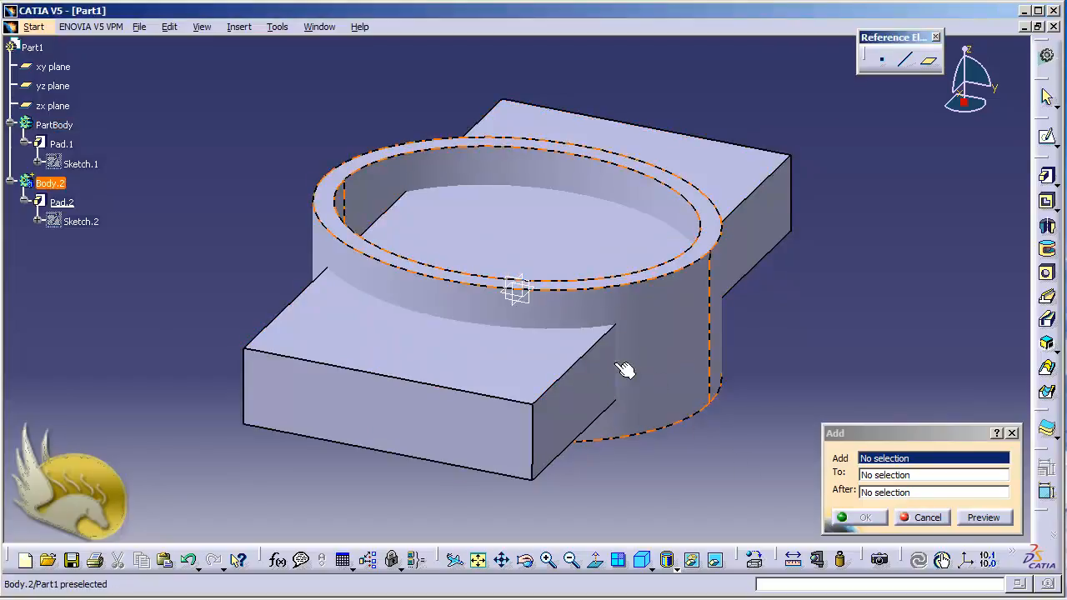
click(470, 298)
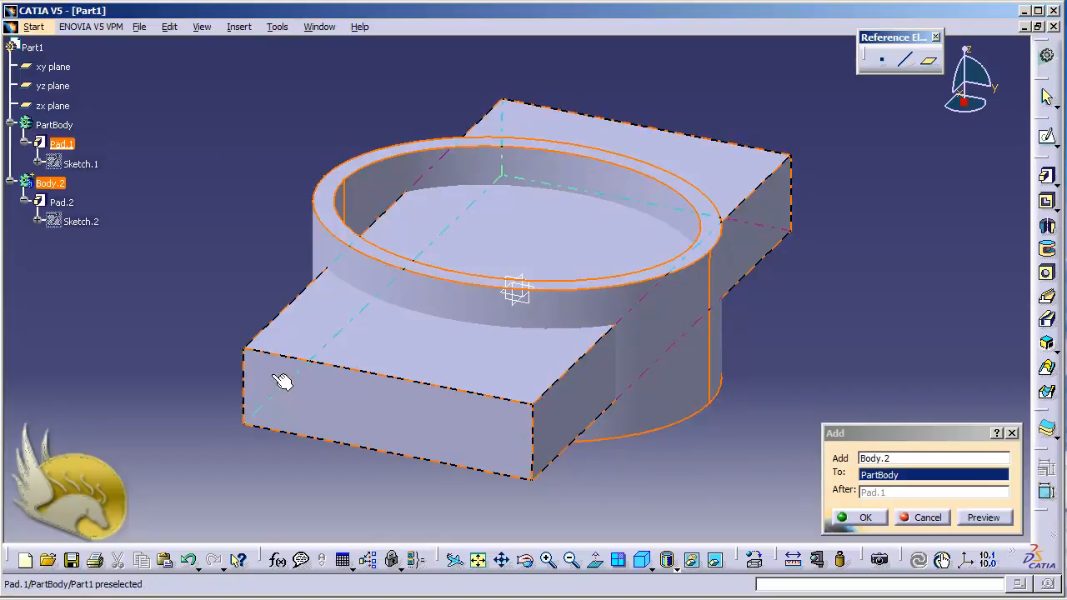
click(877, 519)
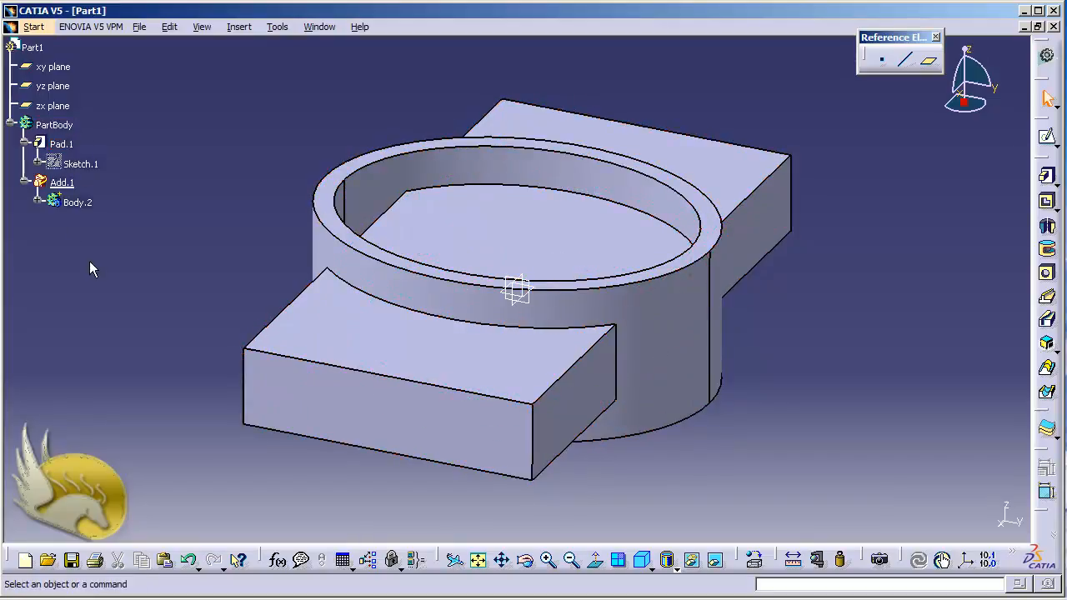
key(ctrl+z)
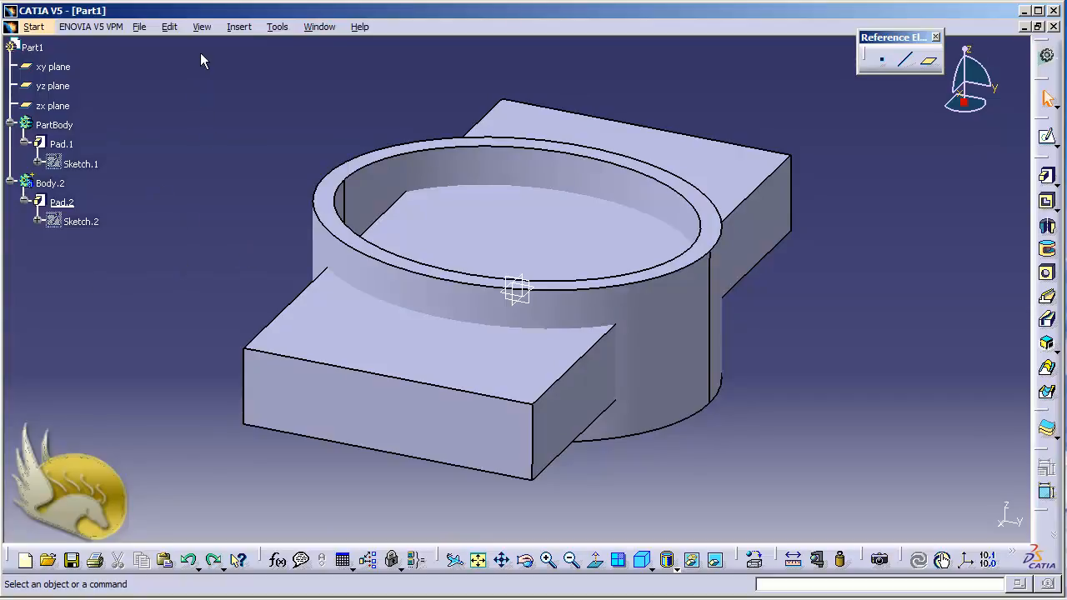
Step: Subtract Body.2 from PartBody with the Boolean Remove operation, and undo it
click(233, 28)
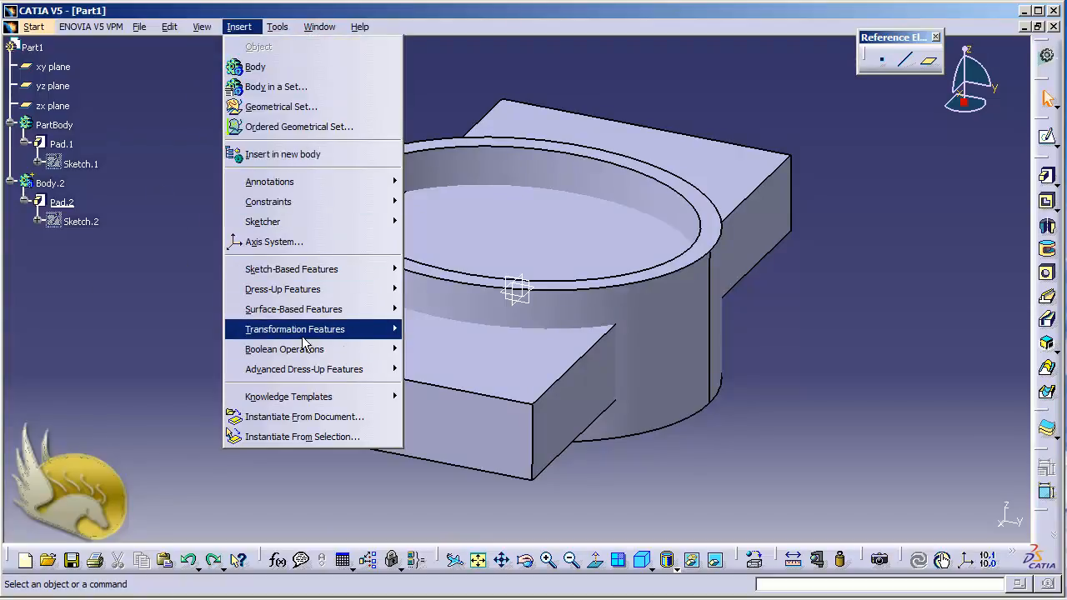
click(442, 396)
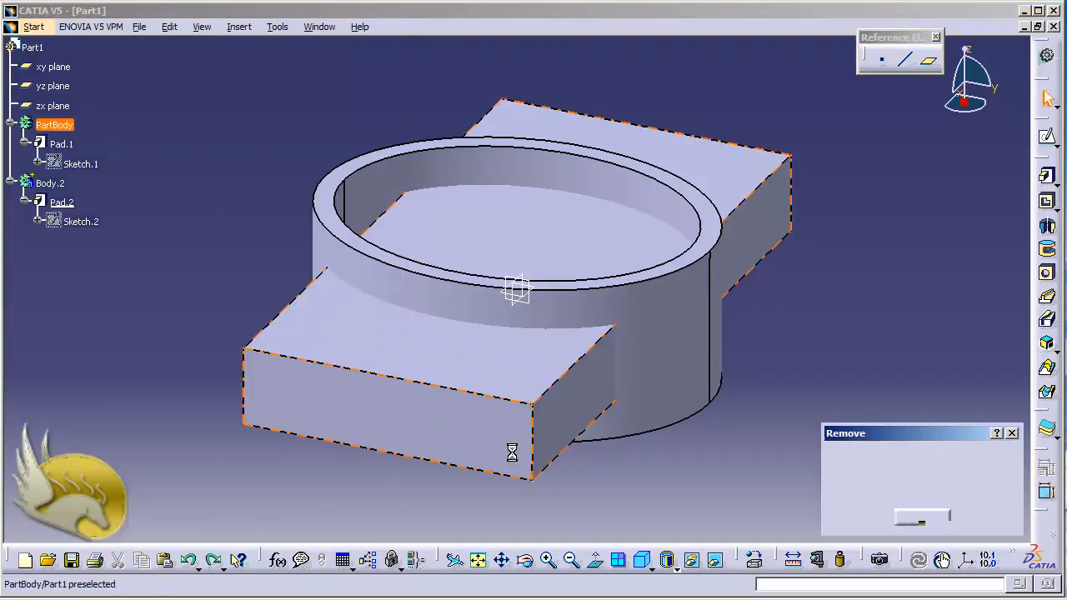
click(705, 393)
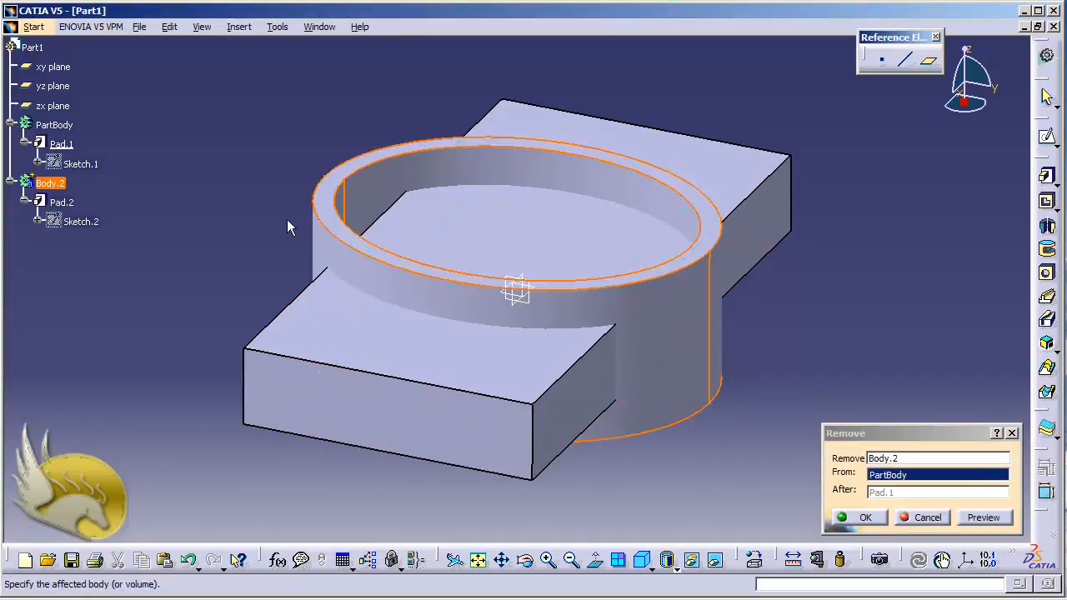
click(843, 518)
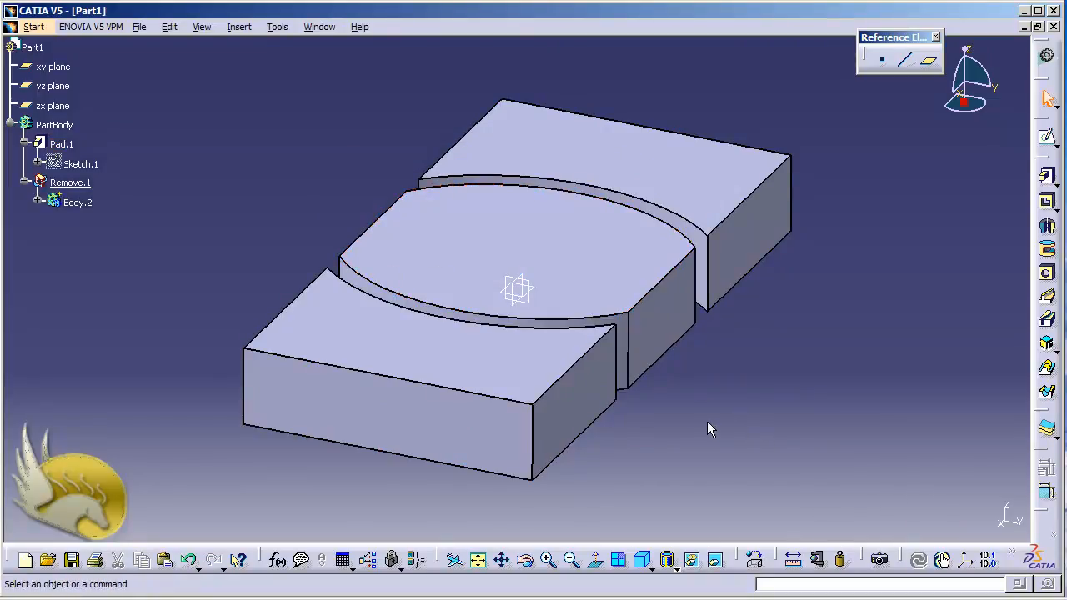
key(ctrl+z)
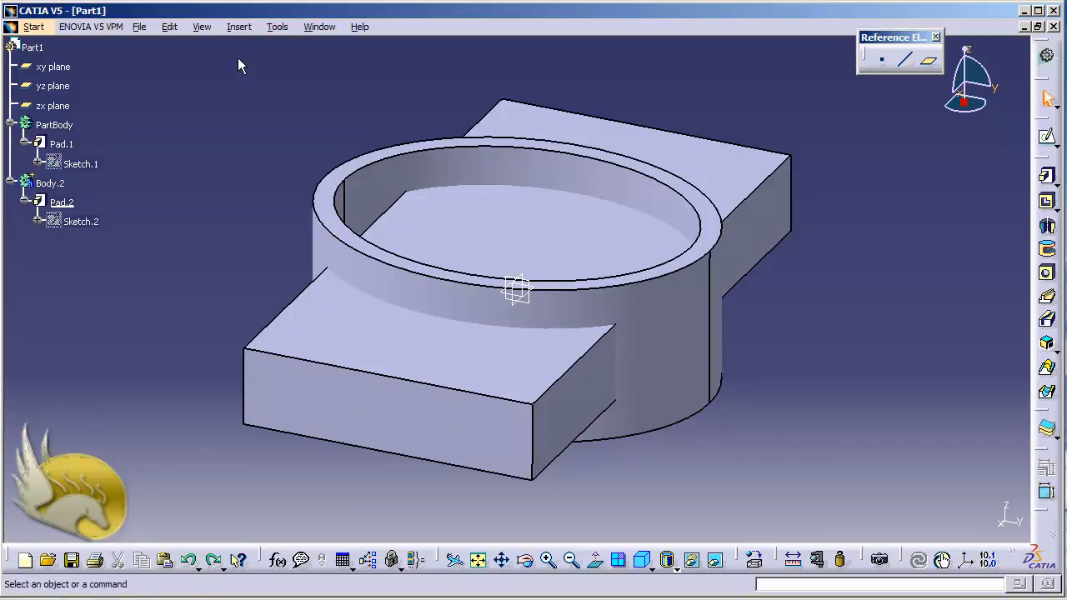
Step: Intersect Body.2 with PartBody using the Boolean Intersect operation, and undo it
click(235, 28)
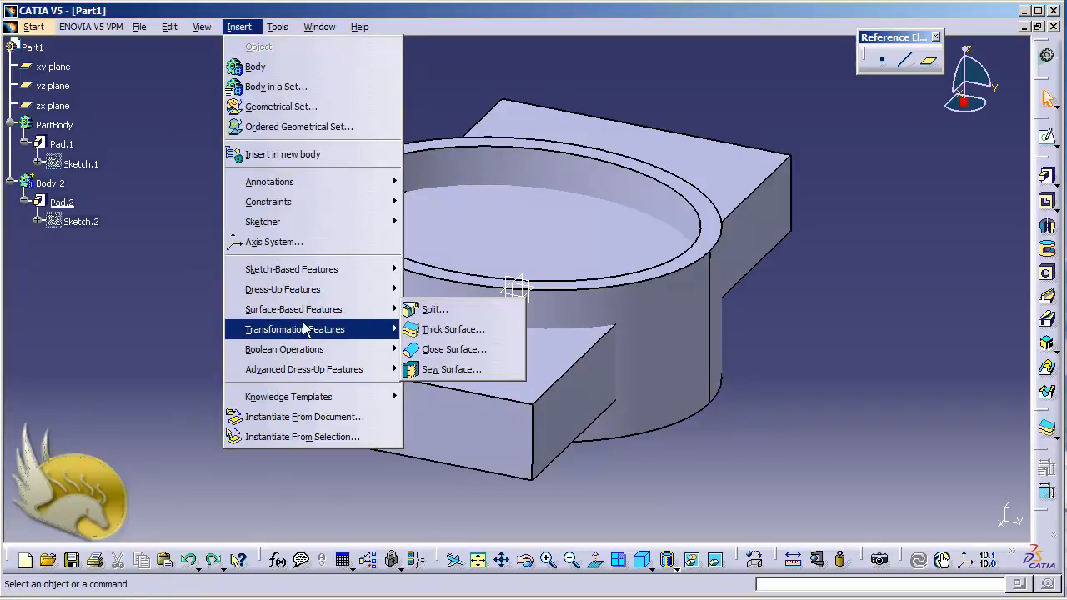
mouse_move(320, 350)
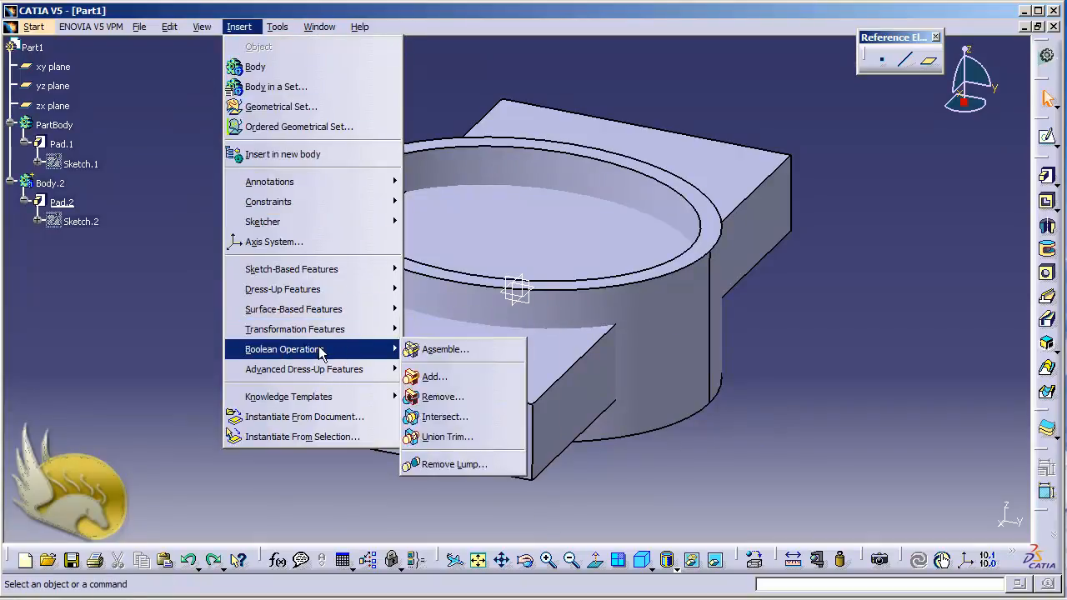
click(451, 417)
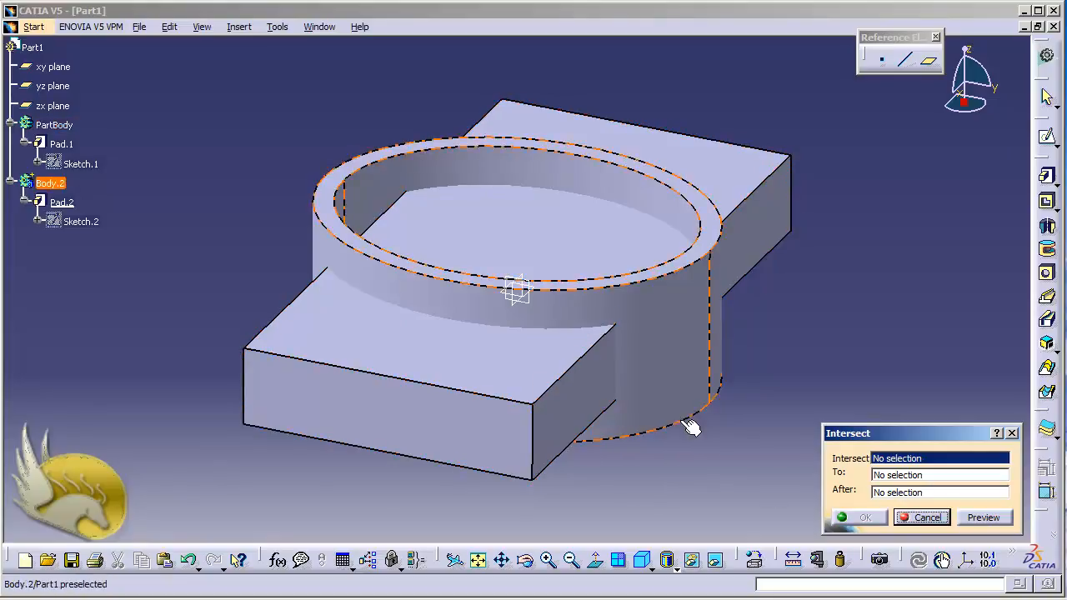
click(461, 295)
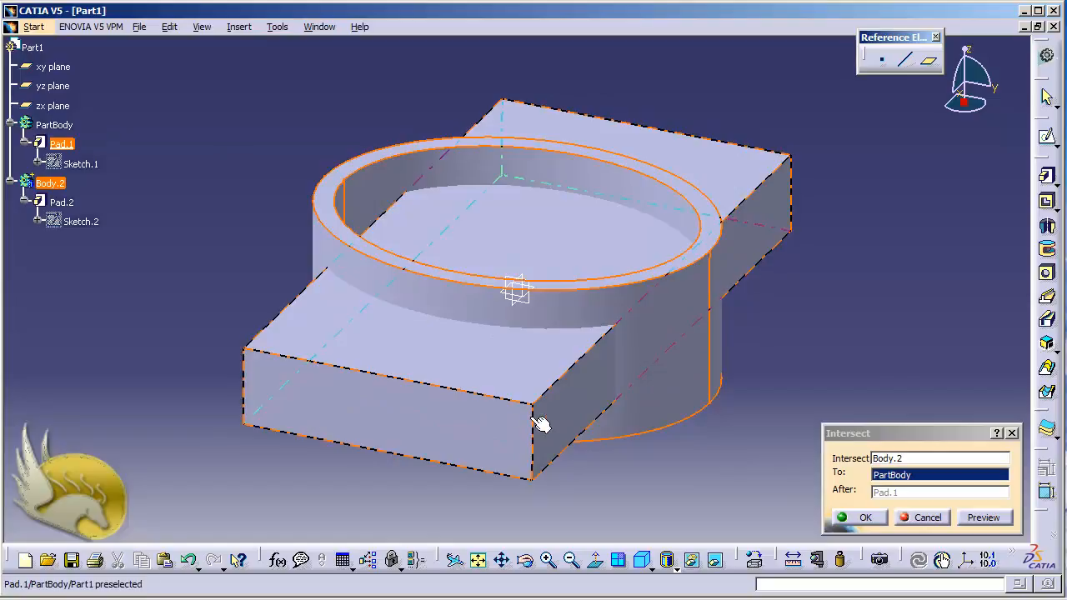
click(861, 517)
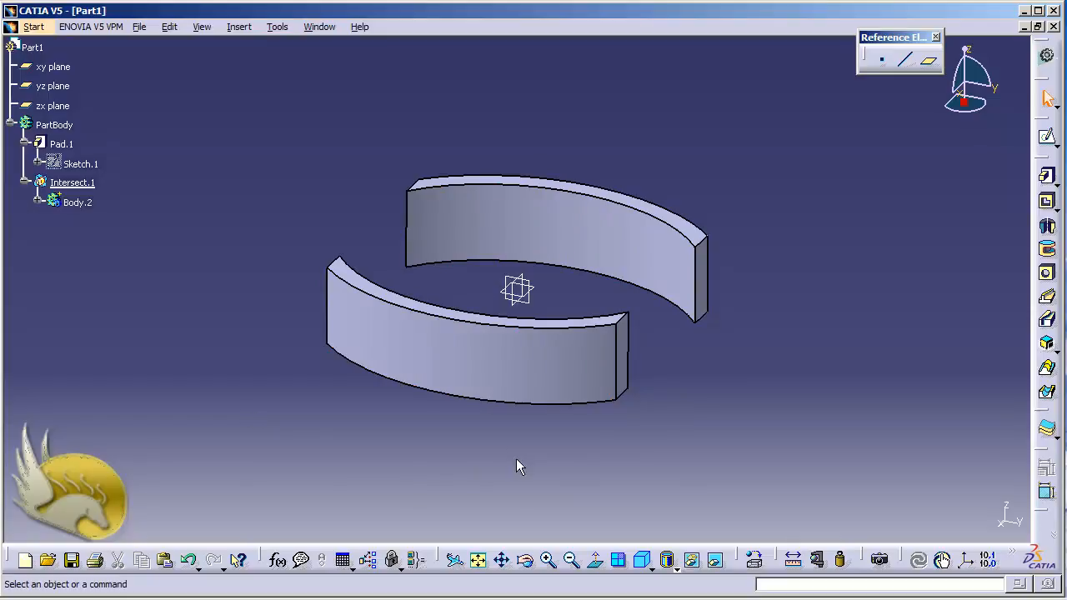
key(ctrl+z)
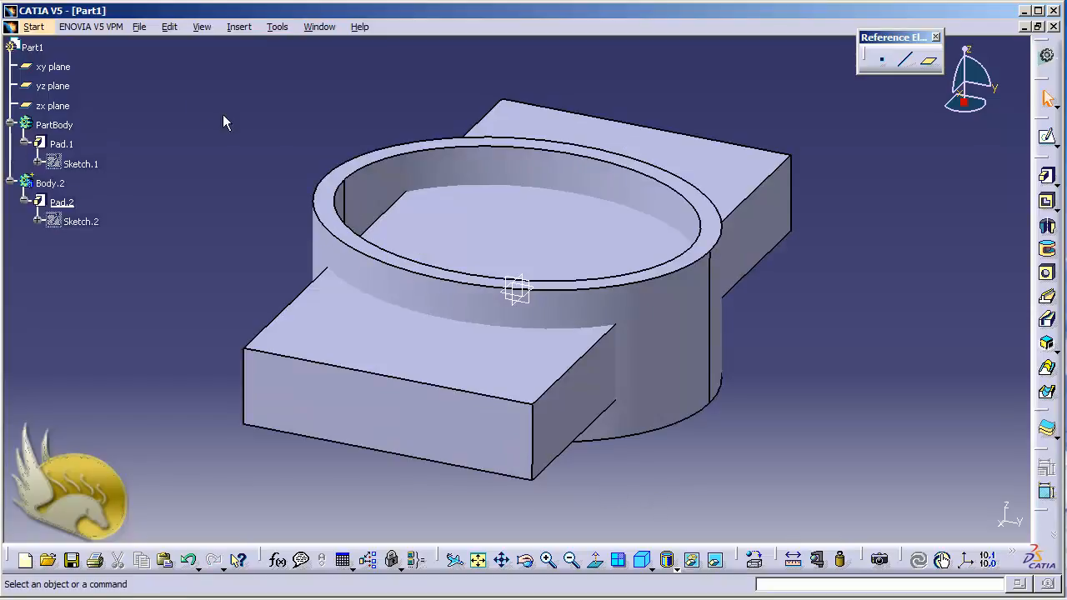
Step: Try to run Union Trim with PartBody as the body to trim, and clear the selection
click(240, 27)
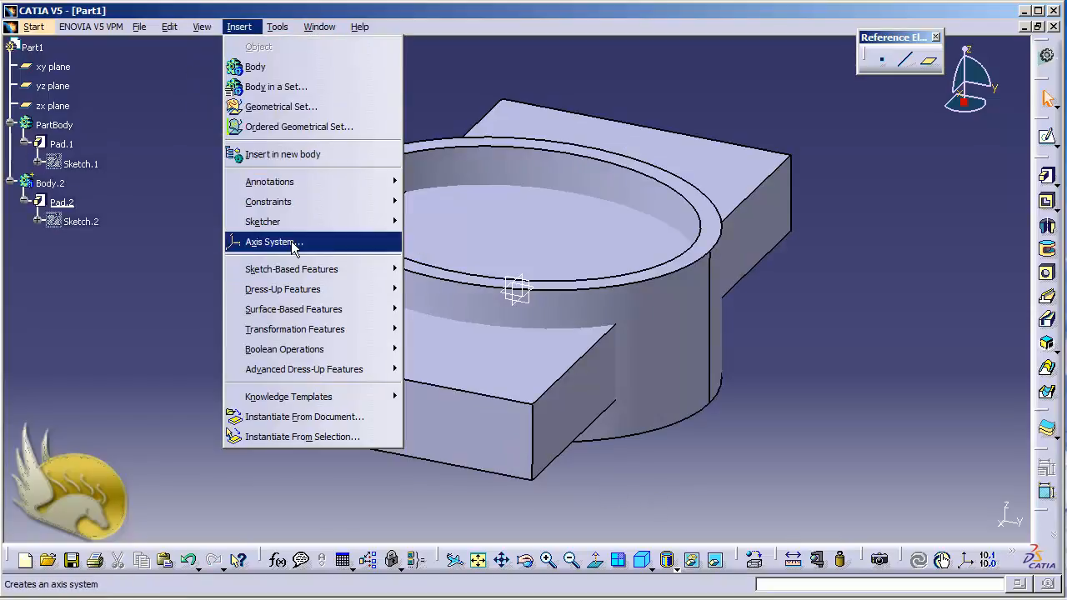
mouse_move(330, 355)
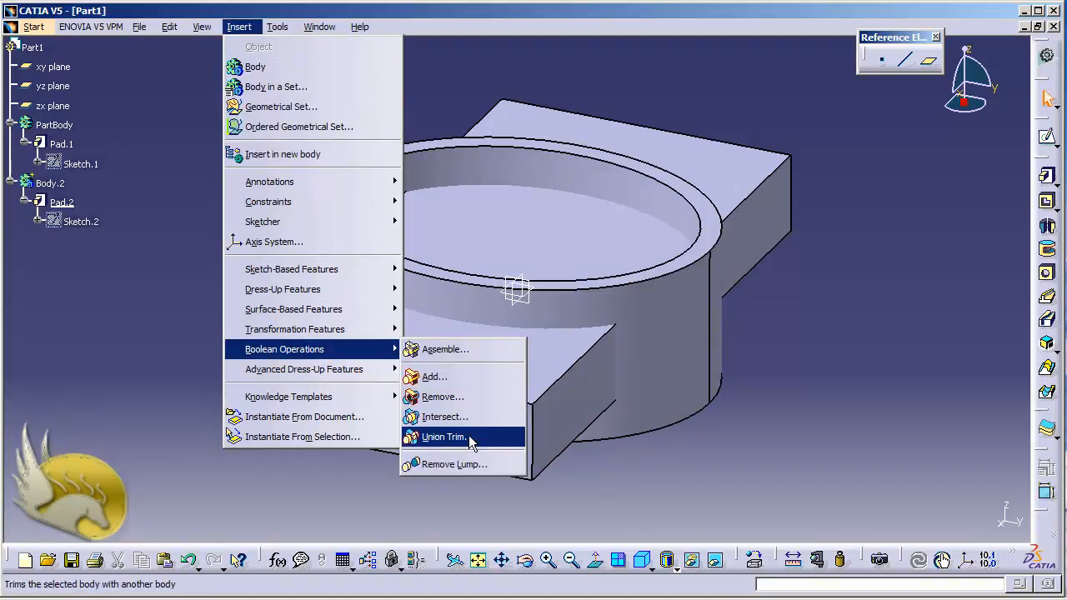
click(444, 437)
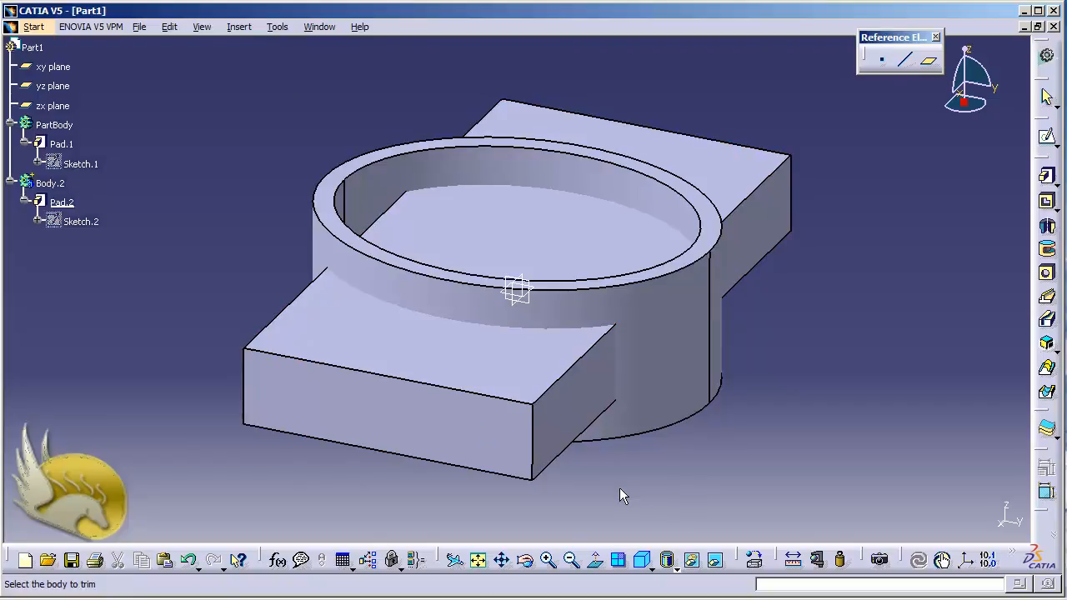
click(448, 437)
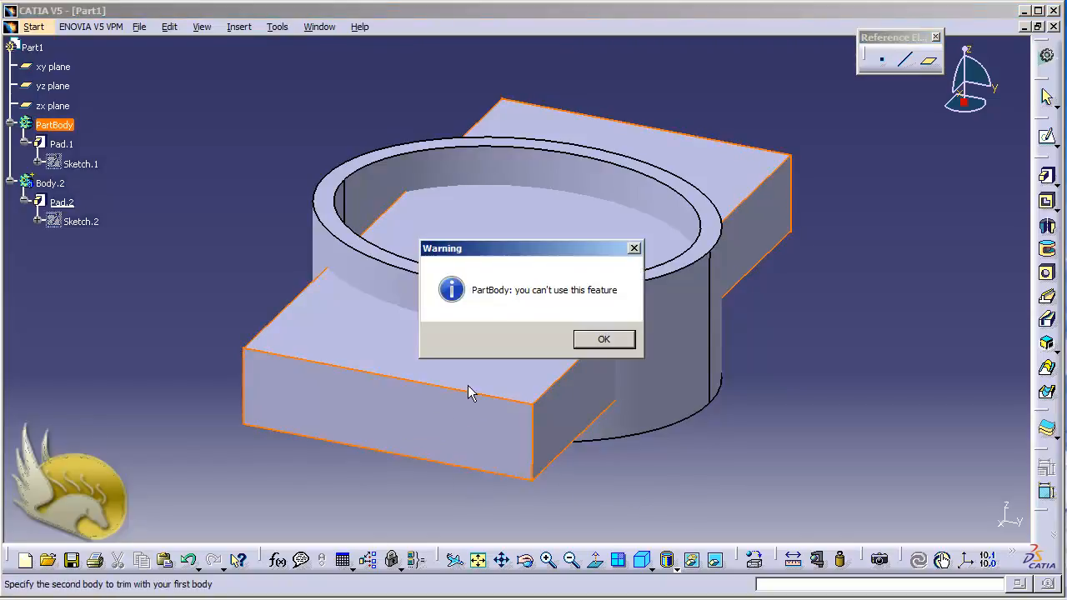
click(605, 343)
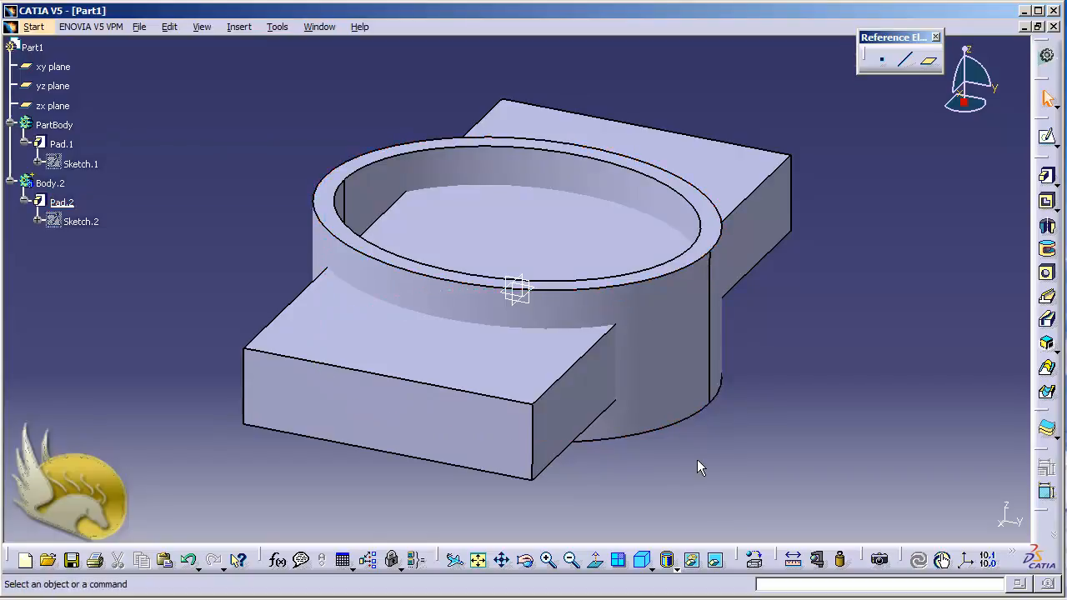
click(675, 377)
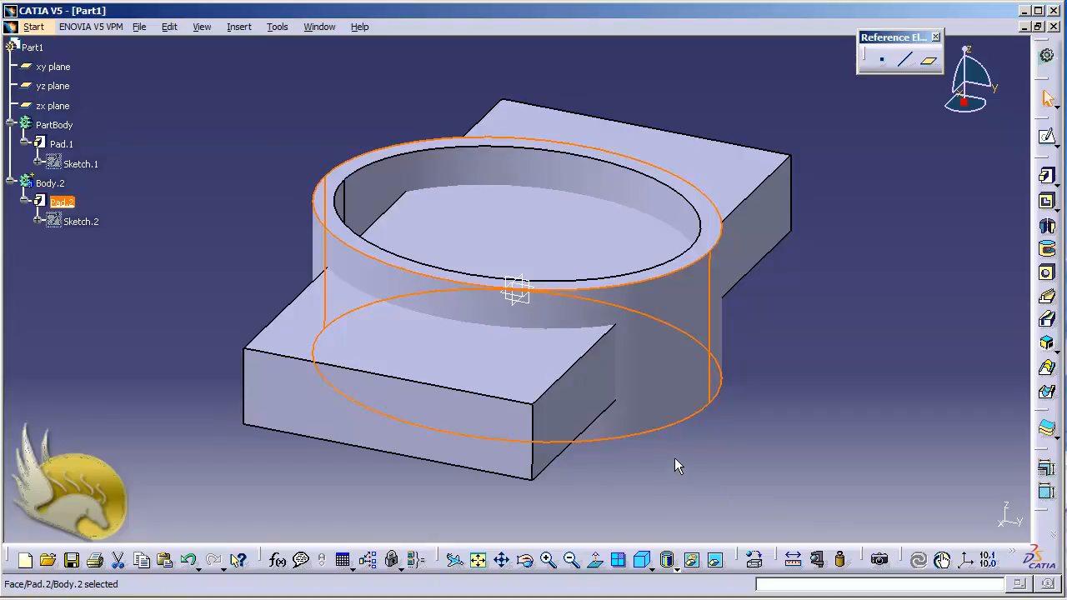
click(250, 173)
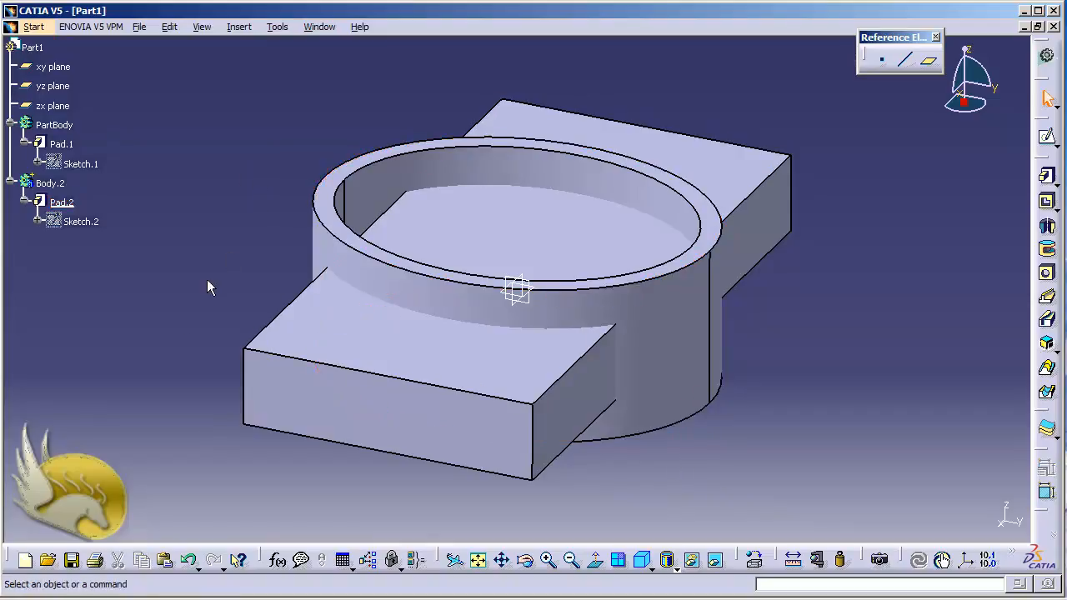
Step: Start a Union Trim of Body.2 with PartBody, keeping the block's side face behind the ring and its top face inside the ring
click(239, 26)
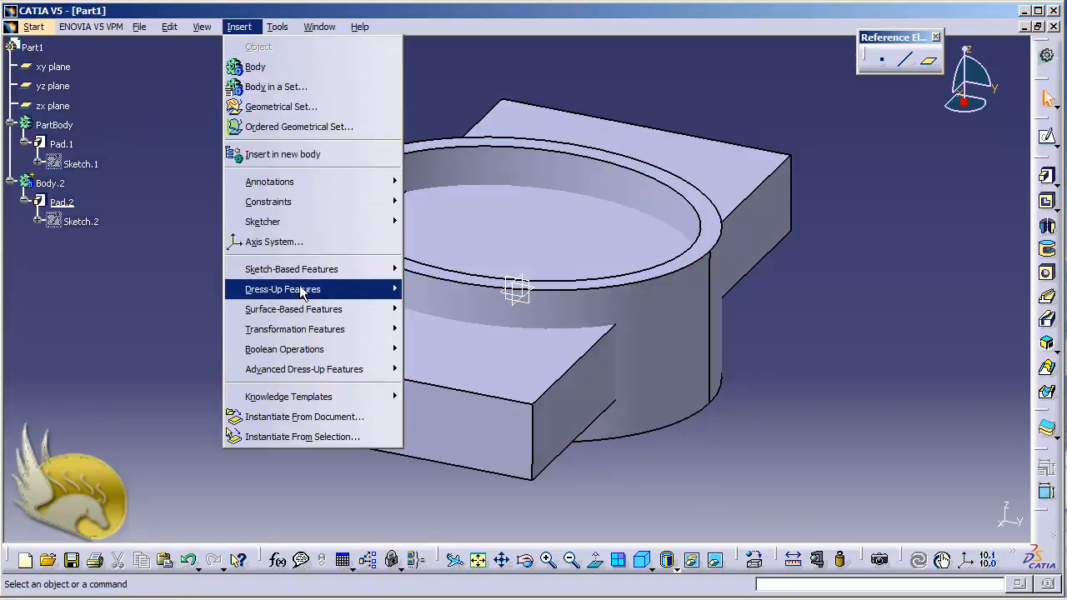
mouse_move(325, 354)
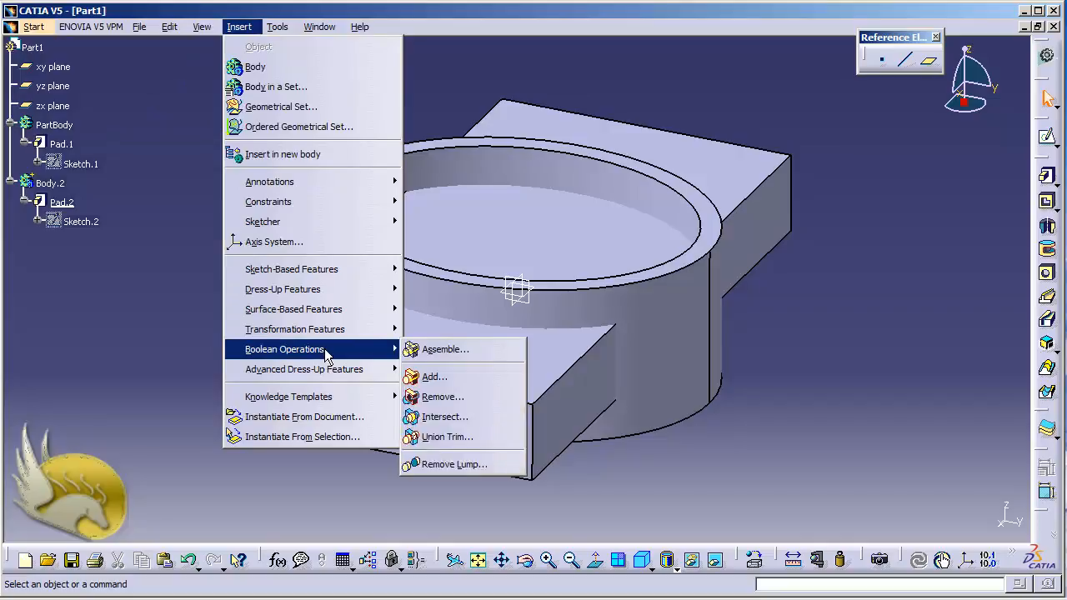
click(440, 437)
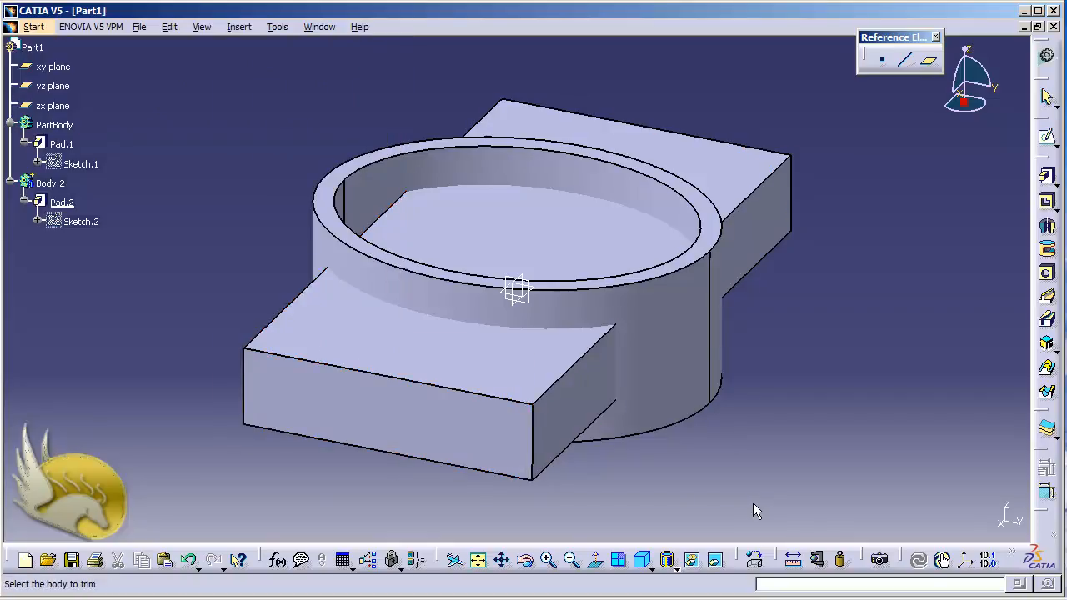
click(677, 343)
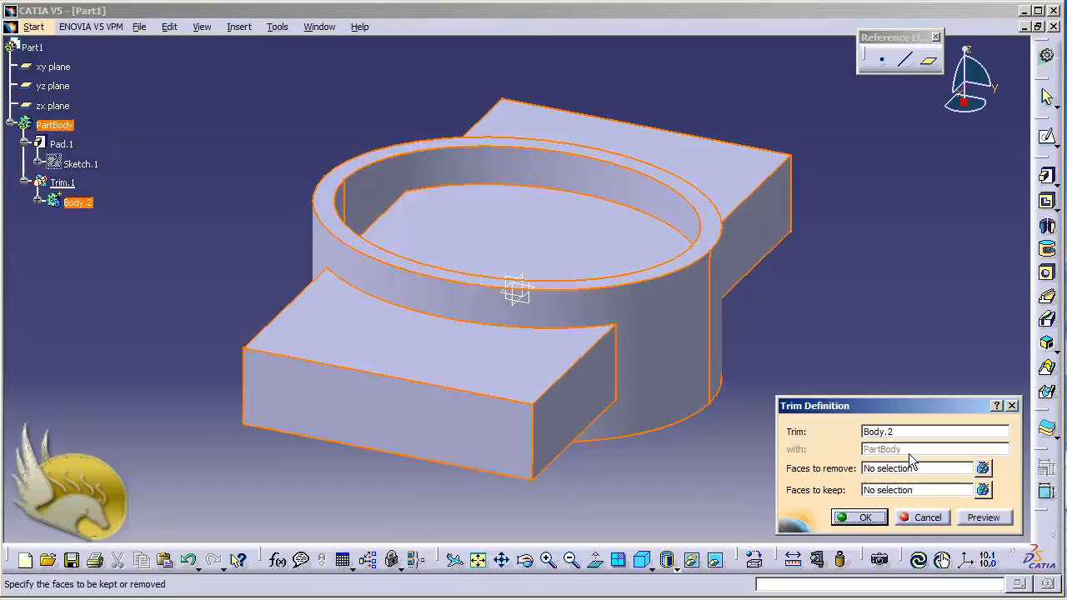
click(858, 495)
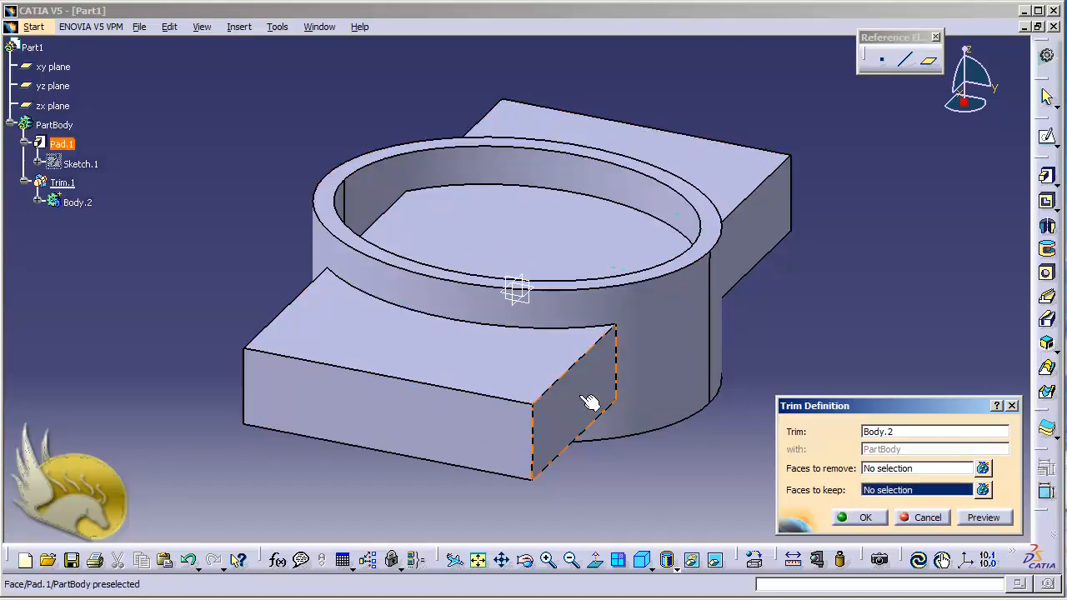
click(588, 454)
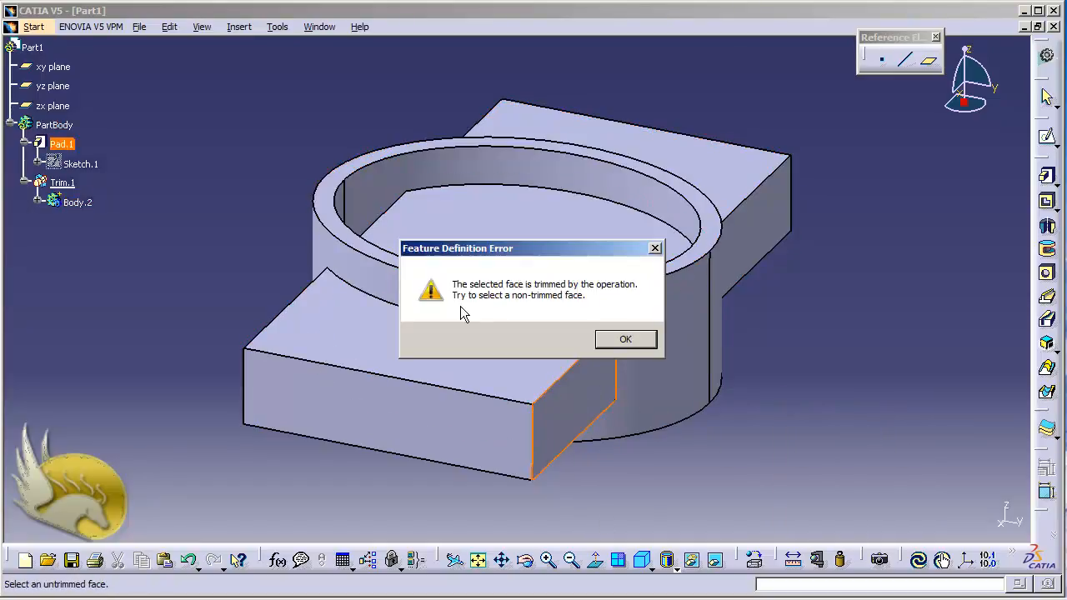
click(626, 338)
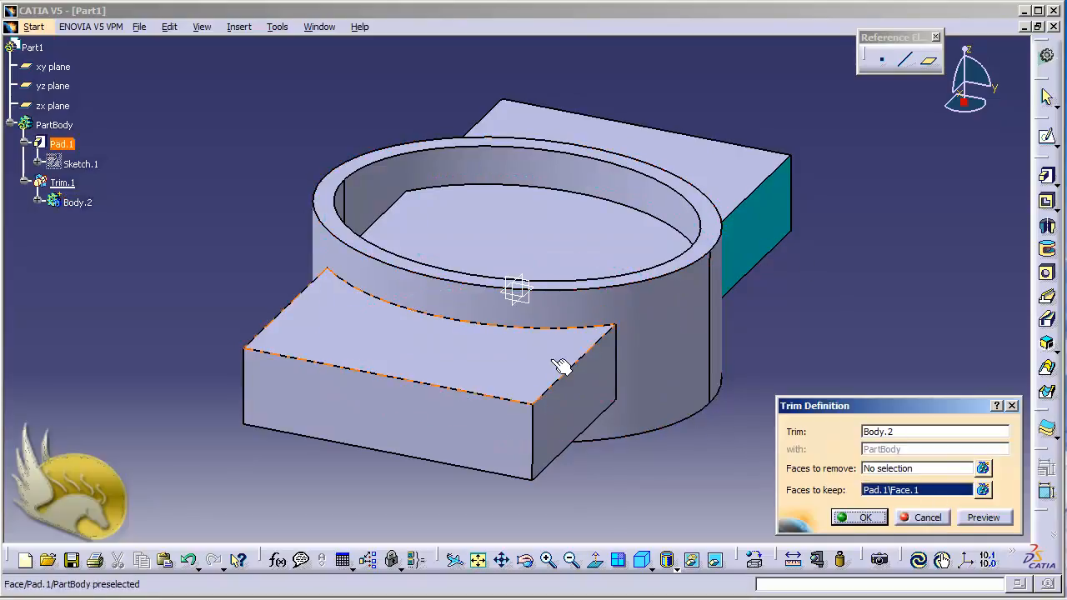
click(504, 250)
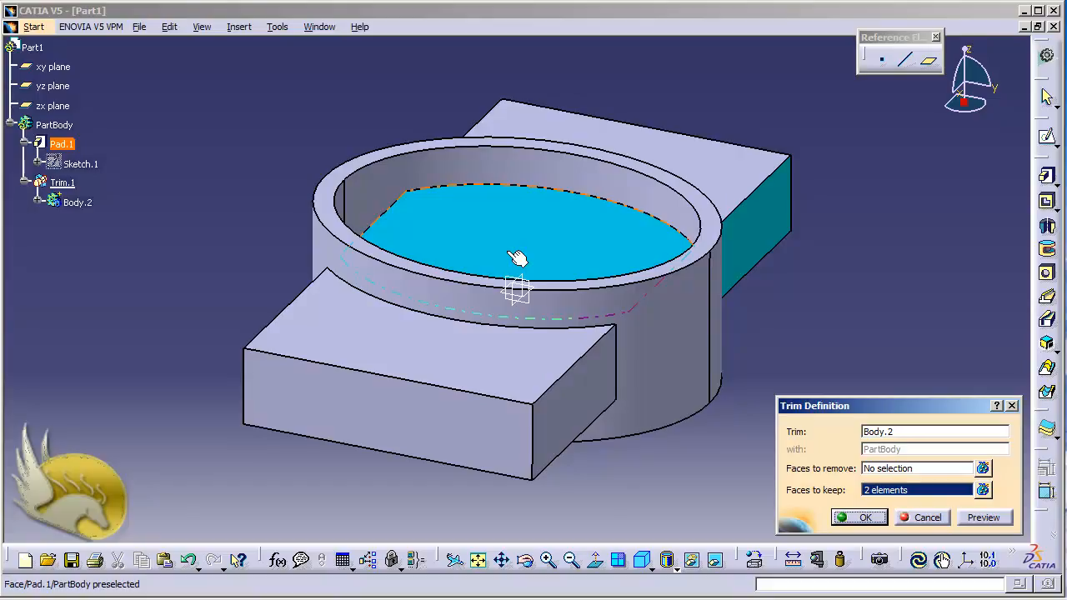
Step: Set the block's front end face as the face to remove and complete the Union Trim
click(885, 469)
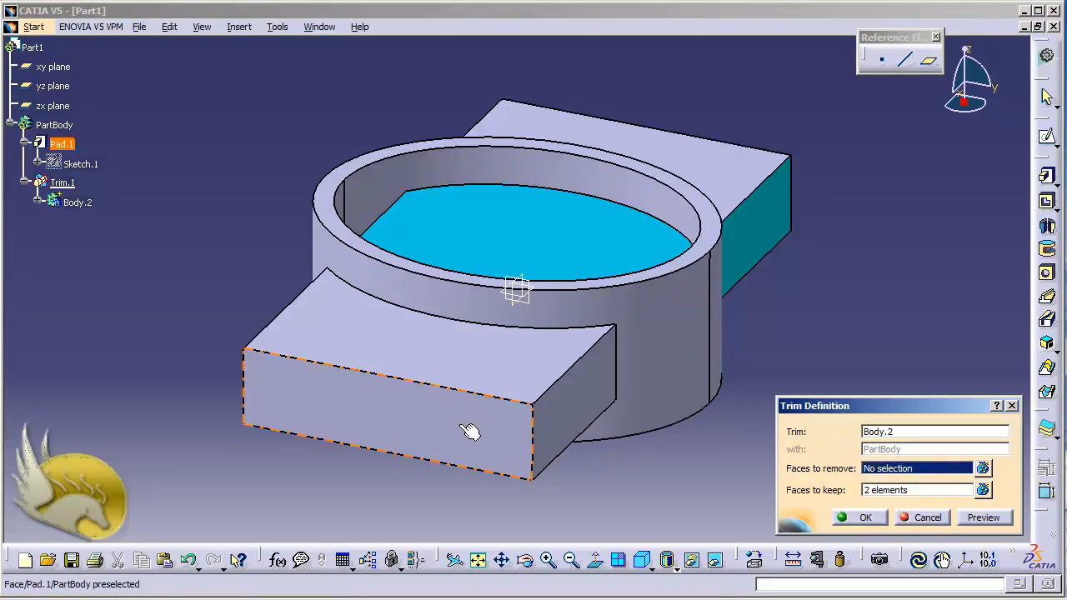
click(515, 425)
click(849, 518)
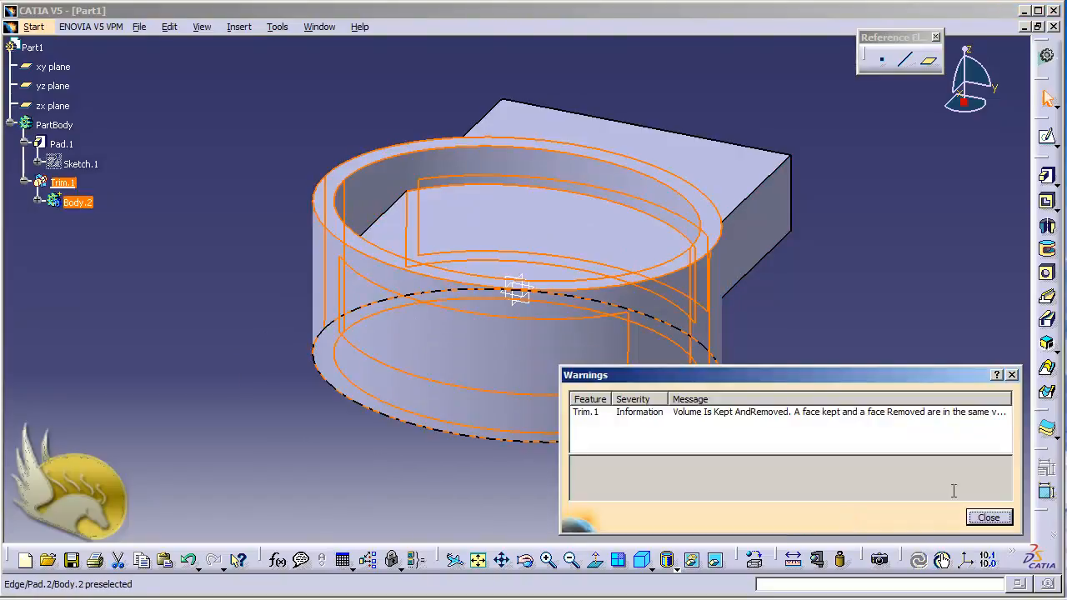
click(988, 518)
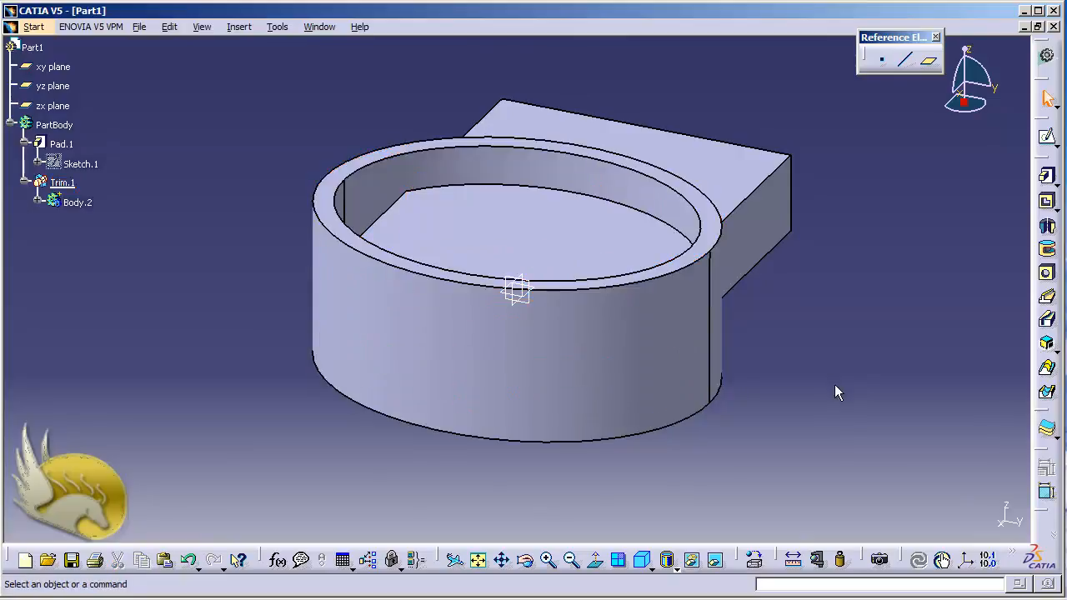